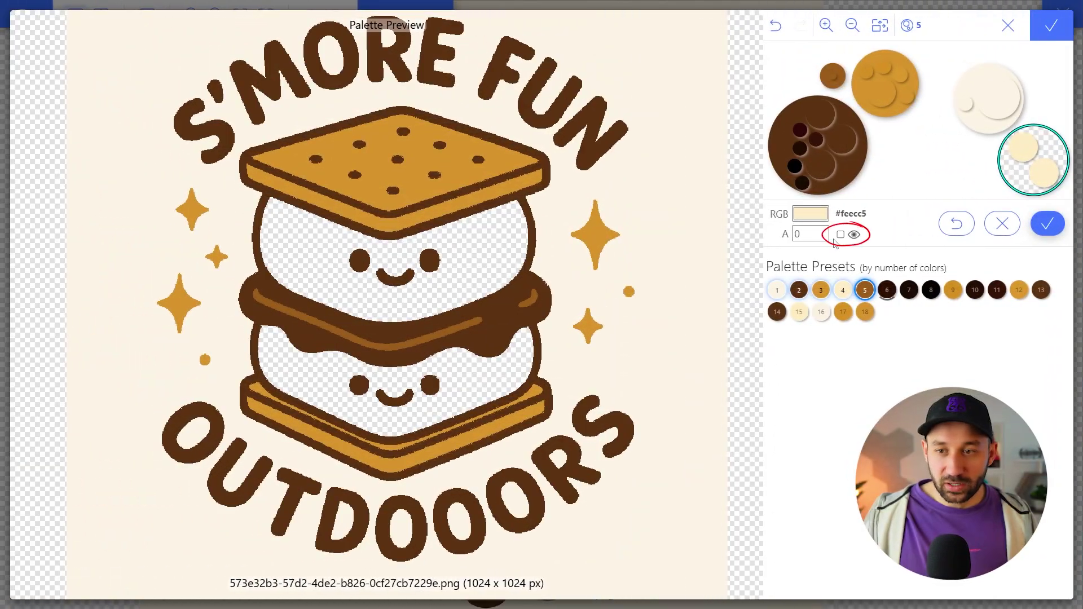
Step: Restore the marshmallow cream to opaque, then set both RESPECT NATURE blacks to alpha 0
click(840, 234)
click(1018, 139)
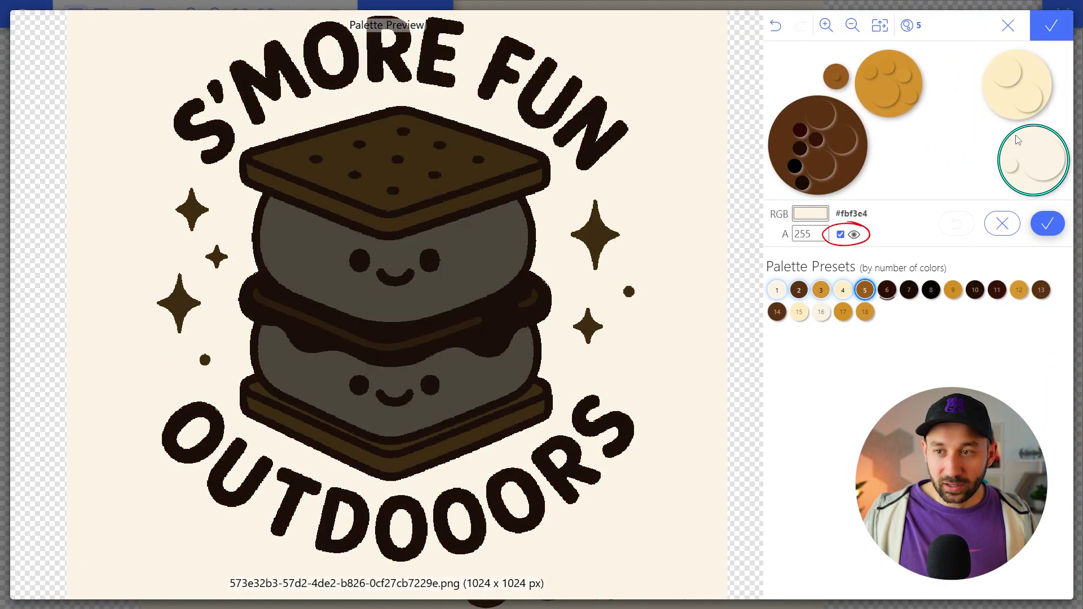
scroll(363, 174, down, 2)
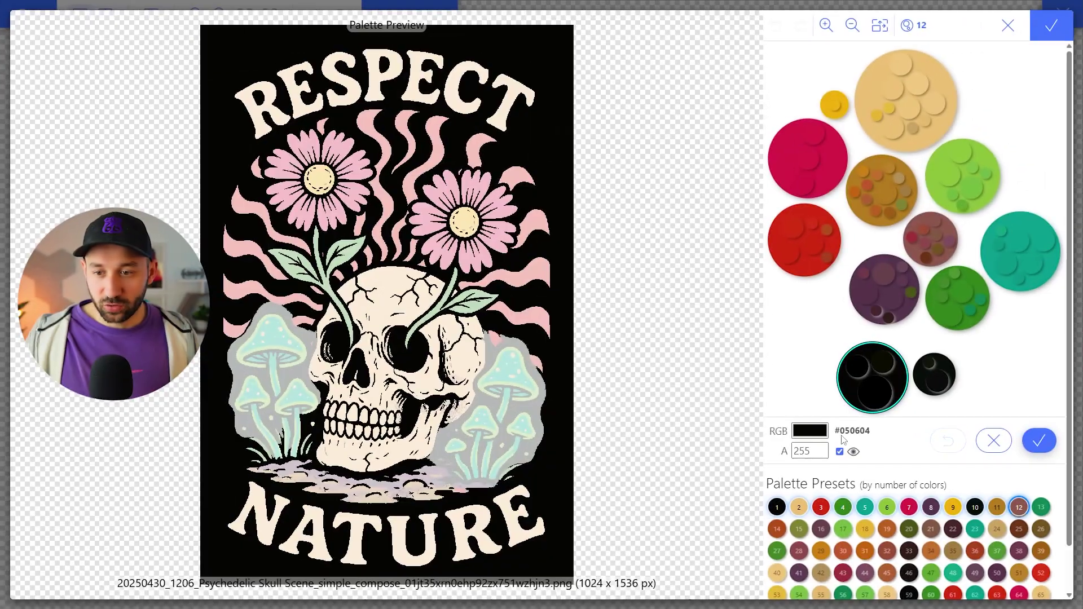
click(839, 452)
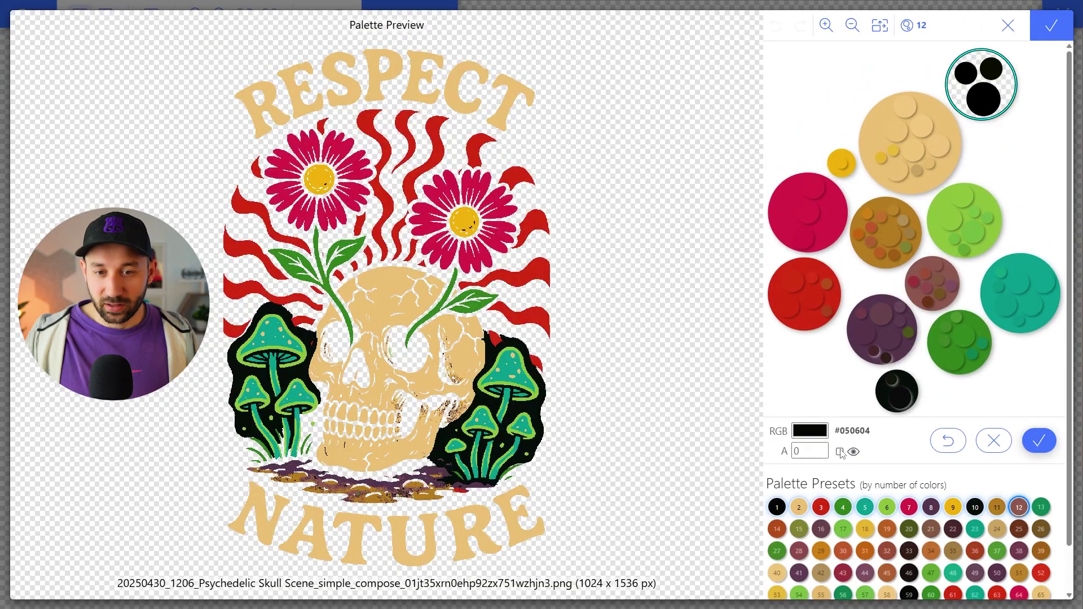
click(912, 385)
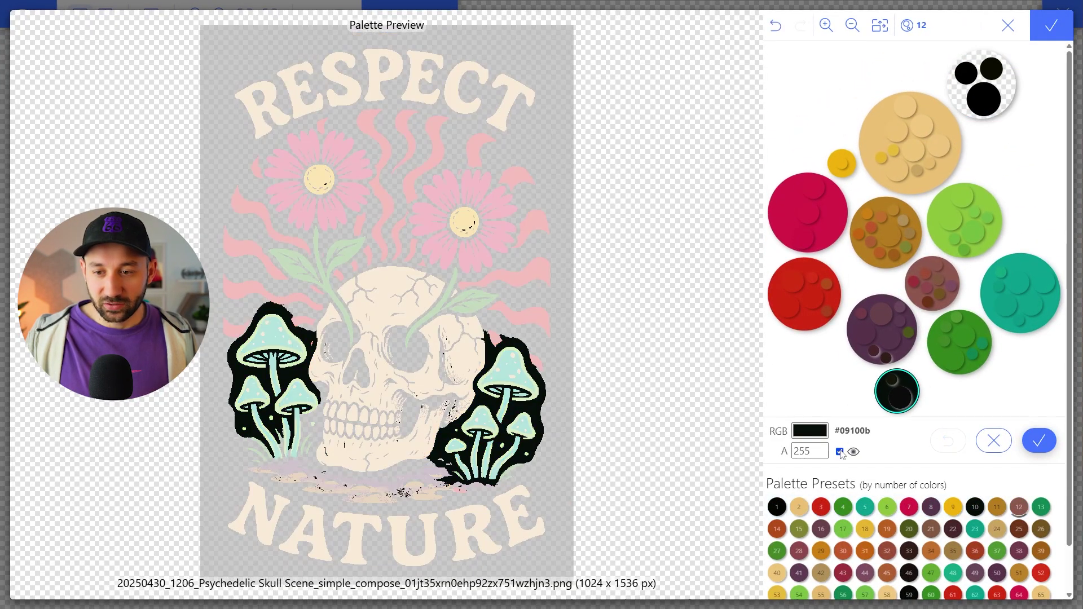
click(839, 451)
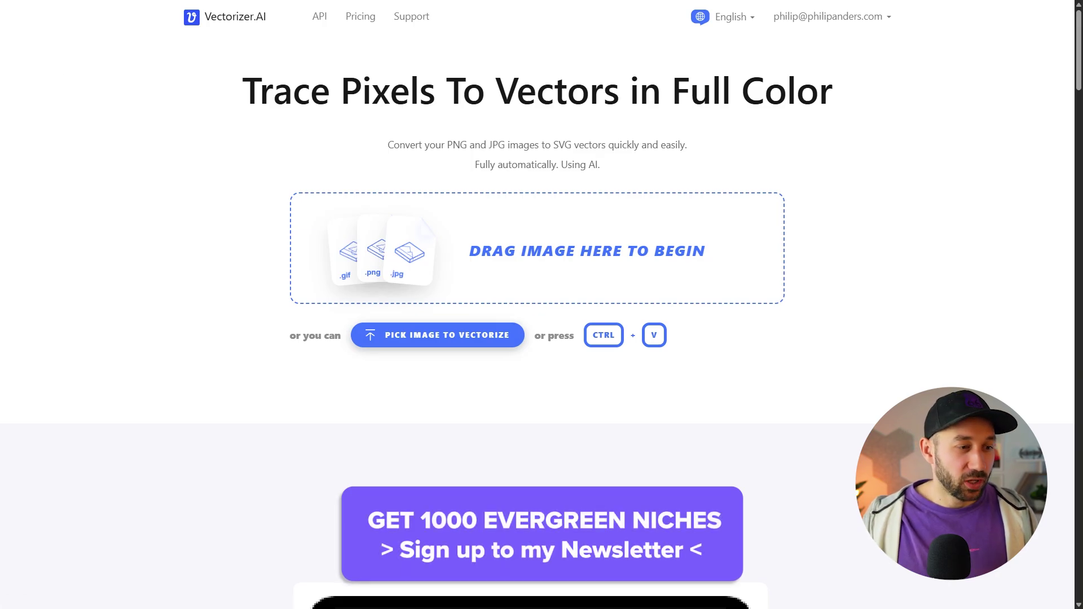
Step: Drop the S'MORE FUN OUTDOOORS logo PNG onto the 'Drag image here to begin' box
drag(25, 495, 502, 248)
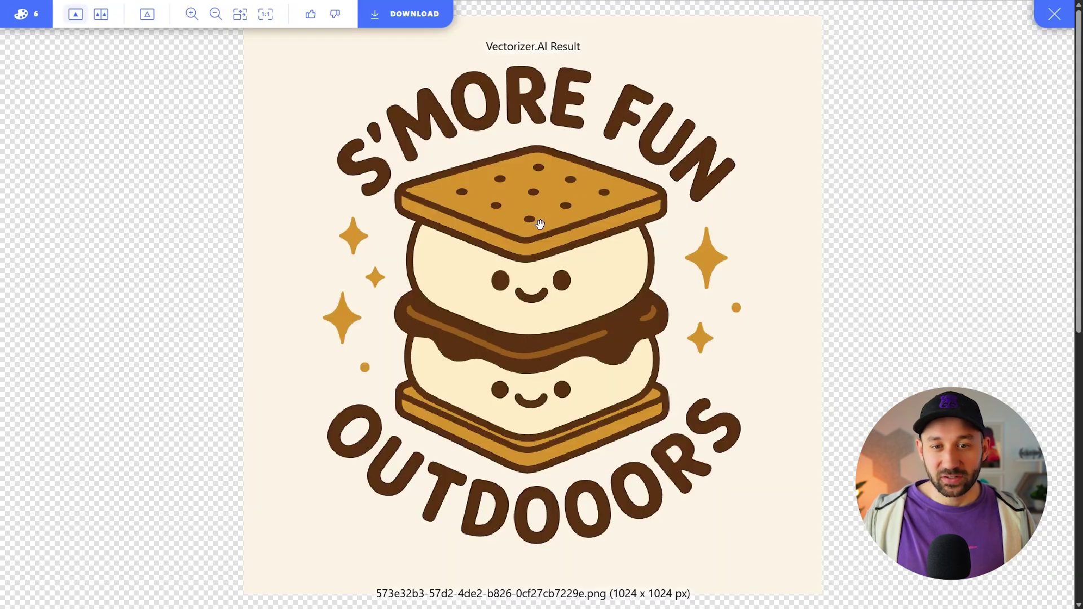
Step: Zoom into the vector result to inspect the lettering and cracker edges
scroll(539, 224, up, 10)
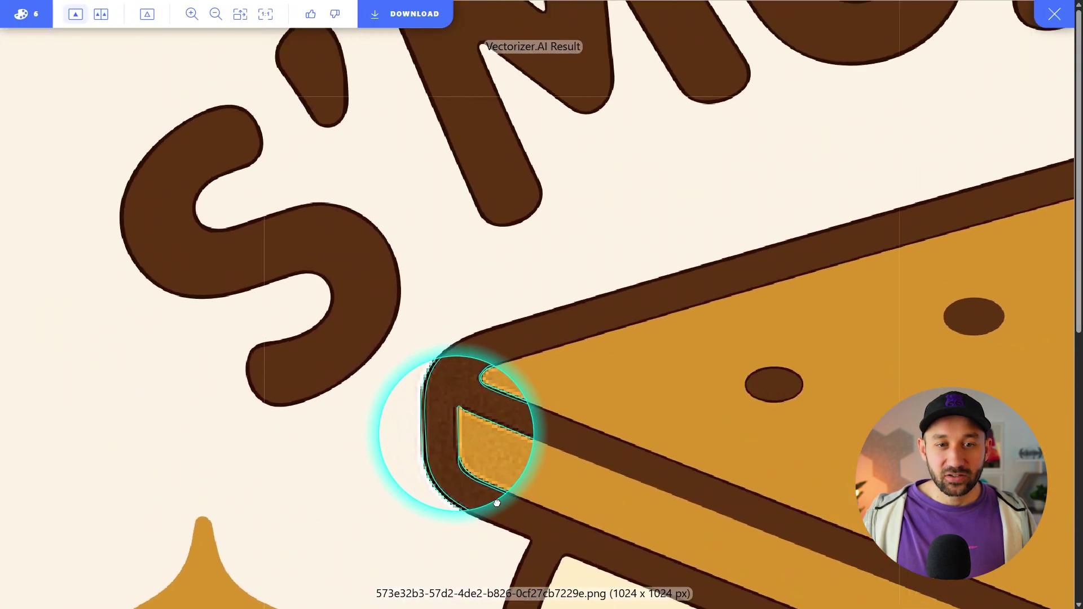
scroll(510, 295, down, 5)
scroll(536, 430, up, 5)
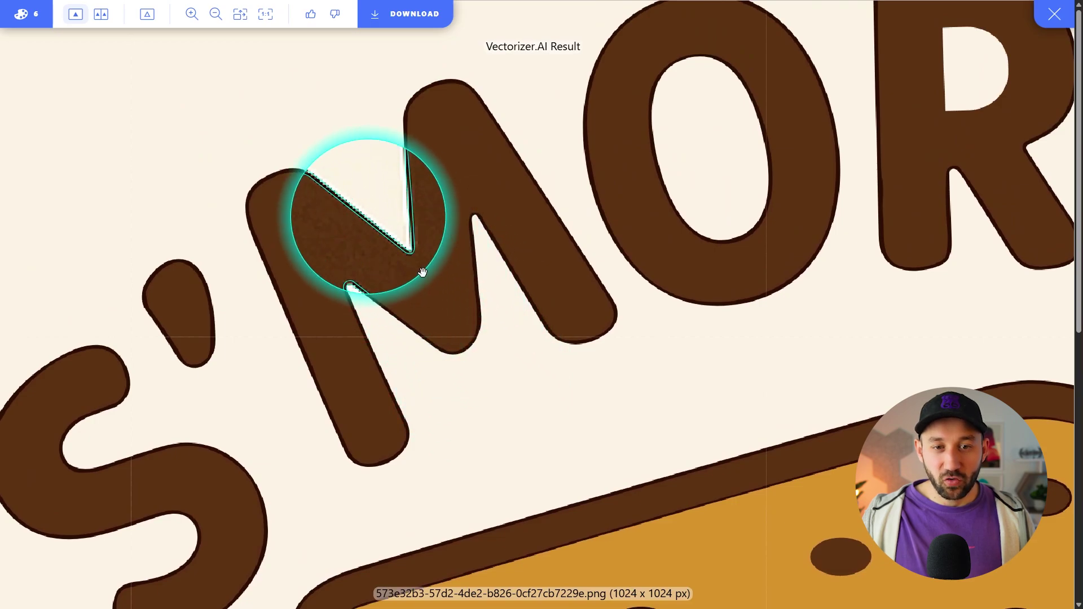
scroll(339, 270, up, 3)
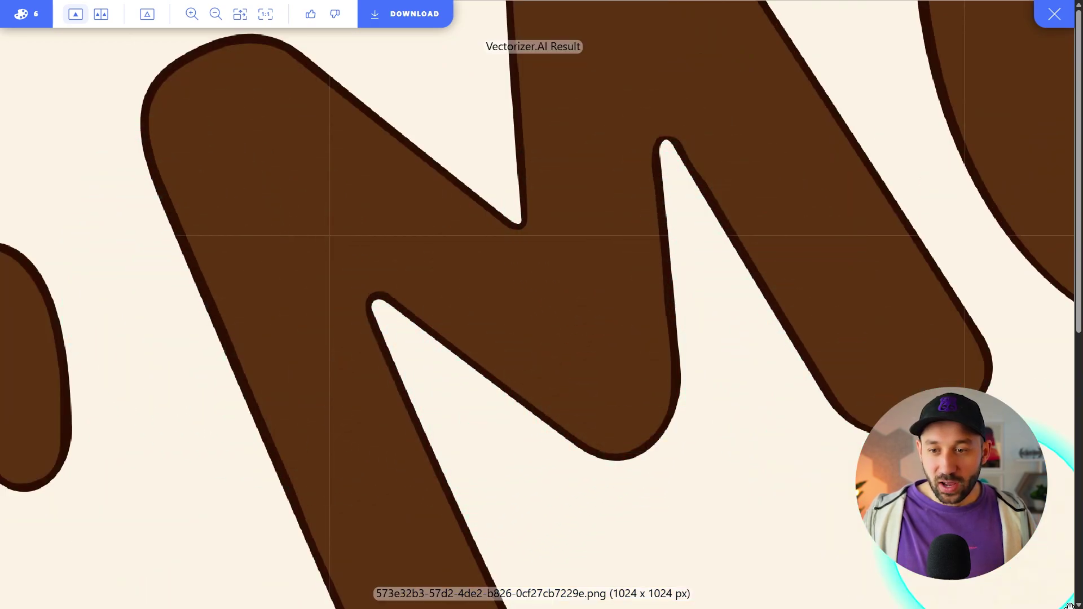
scroll(1068, 606, down, 3)
drag(1037, 558, 358, 198)
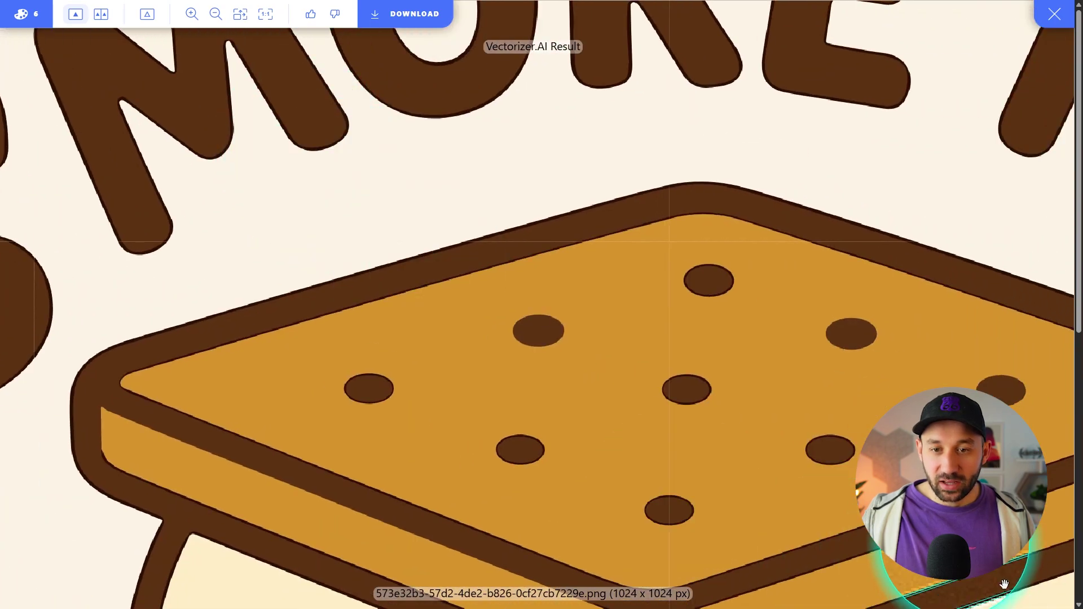
scroll(758, 304, up, 3)
scroll(759, 304, down, 1)
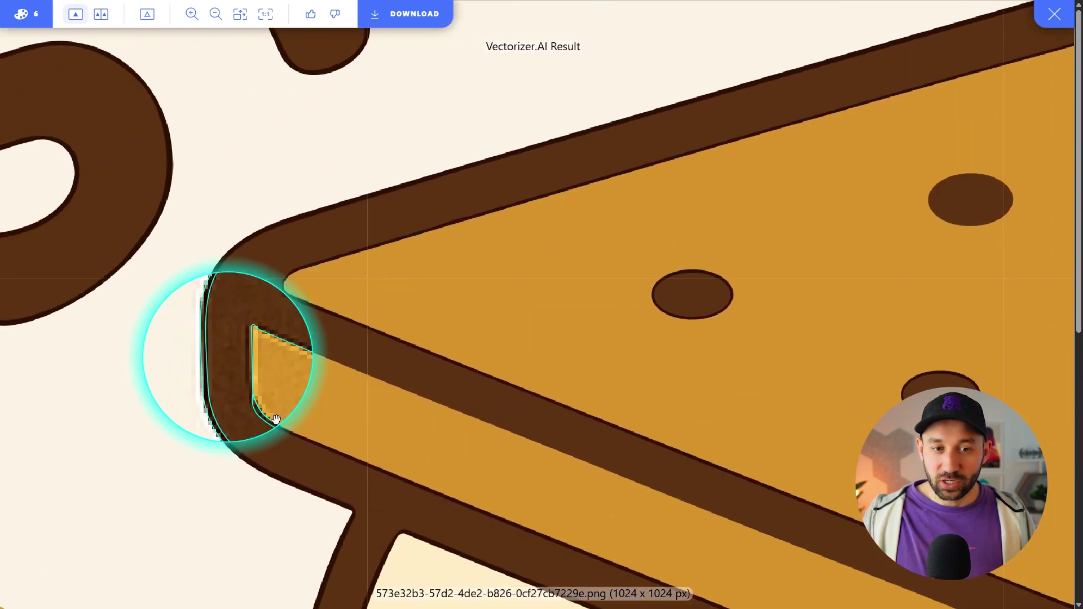
Step: Zoom back out, recentre the whole logo, and bring up the colour palette editor
scroll(276, 419, down, 5)
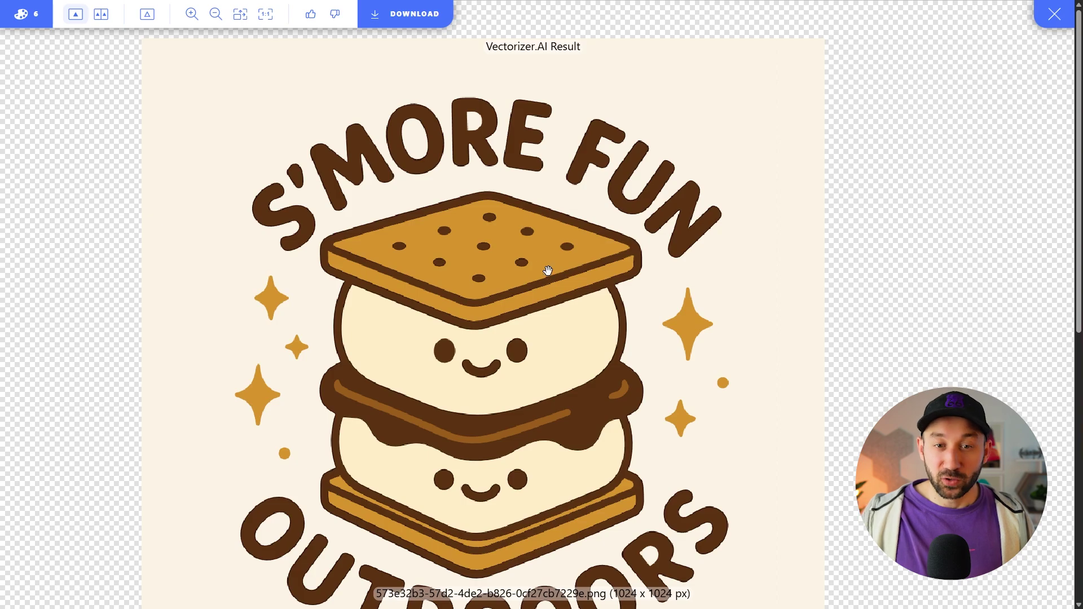
scroll(539, 243, down, 2)
scroll(490, 285, down, 2)
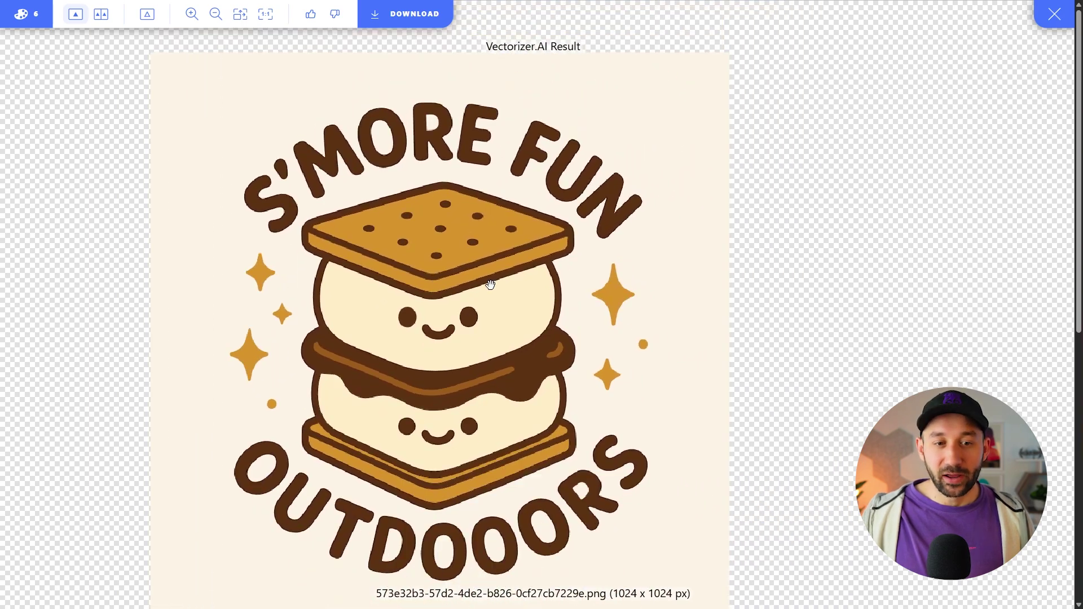
drag(487, 284, 480, 262)
drag(465, 219, 474, 232)
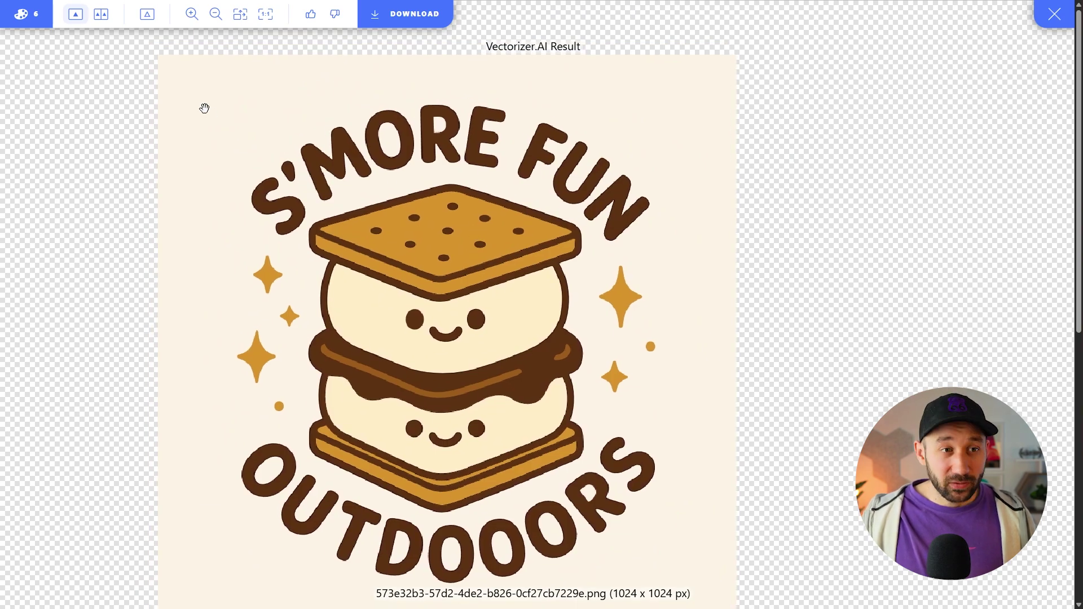
drag(406, 249, 425, 225)
scroll(425, 225, up, 1)
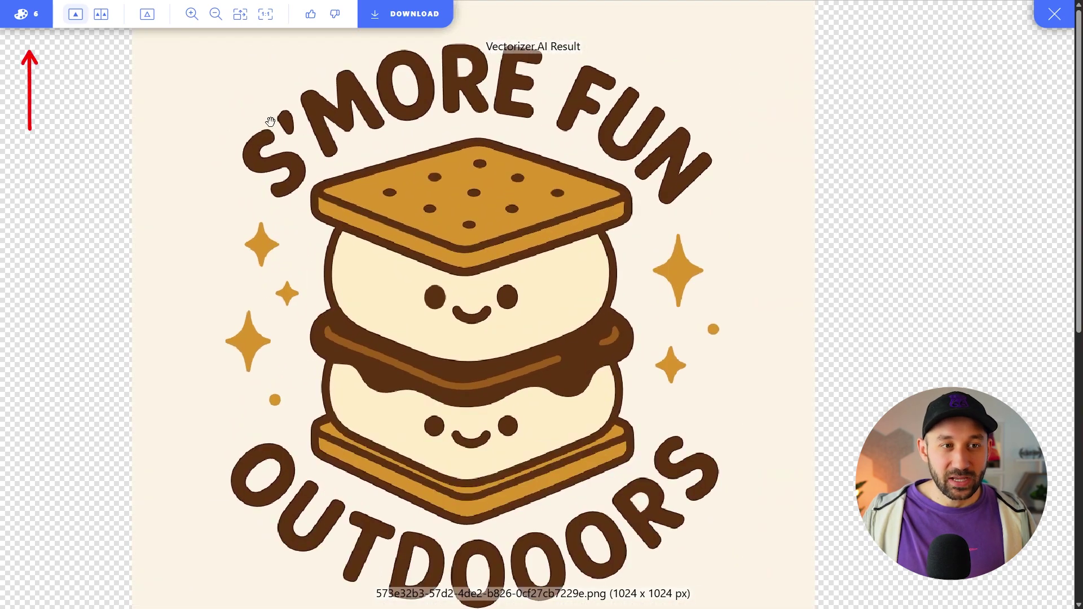
click(34, 17)
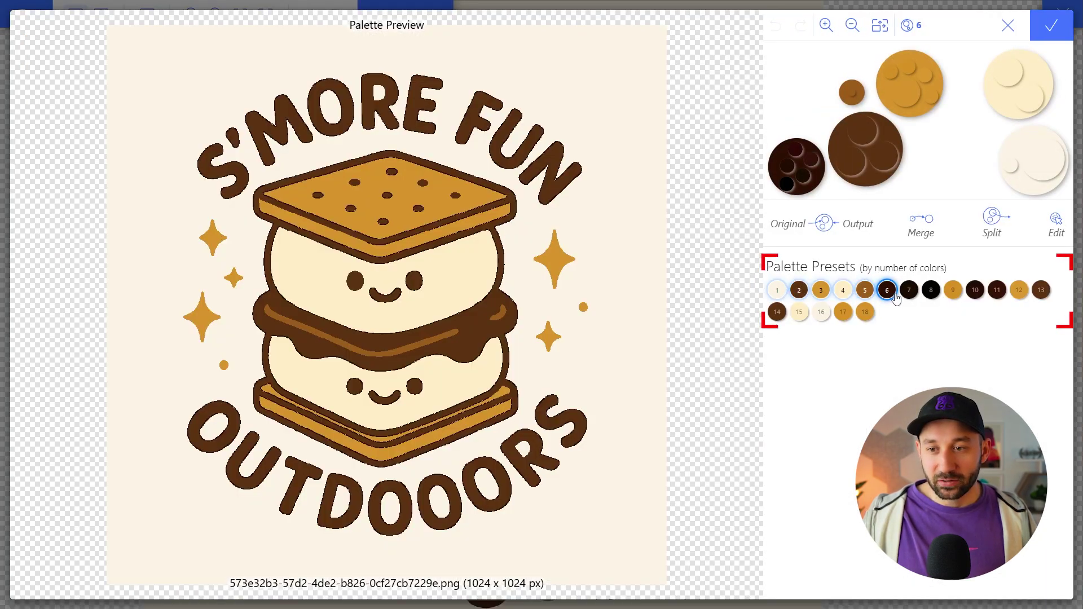
Step: Compare palette presets 3 through 7 and settle on the 5-colour preset
click(843, 290)
click(819, 291)
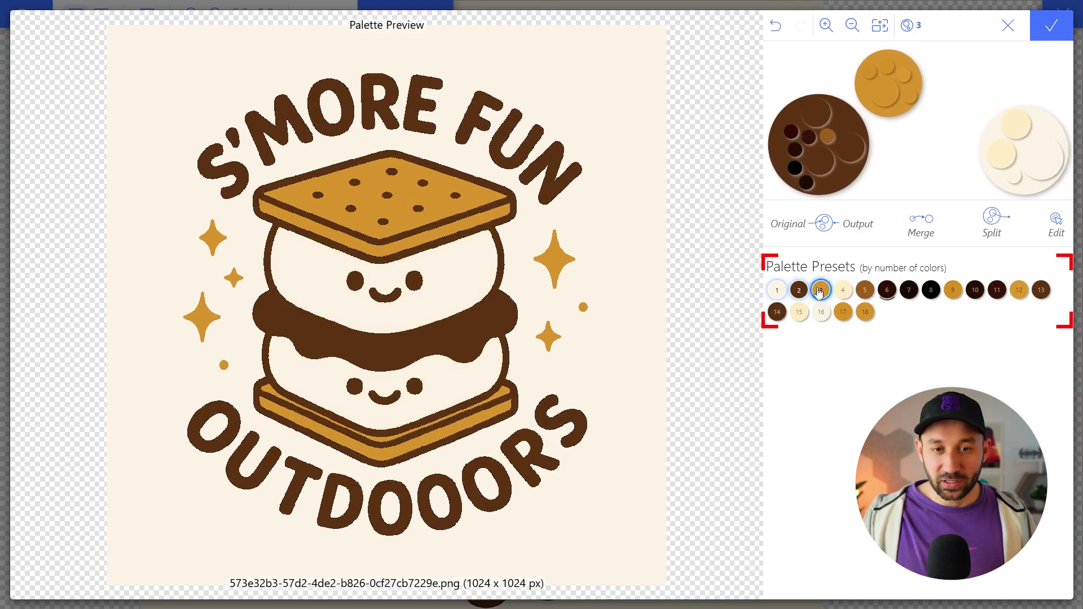
click(843, 290)
click(864, 290)
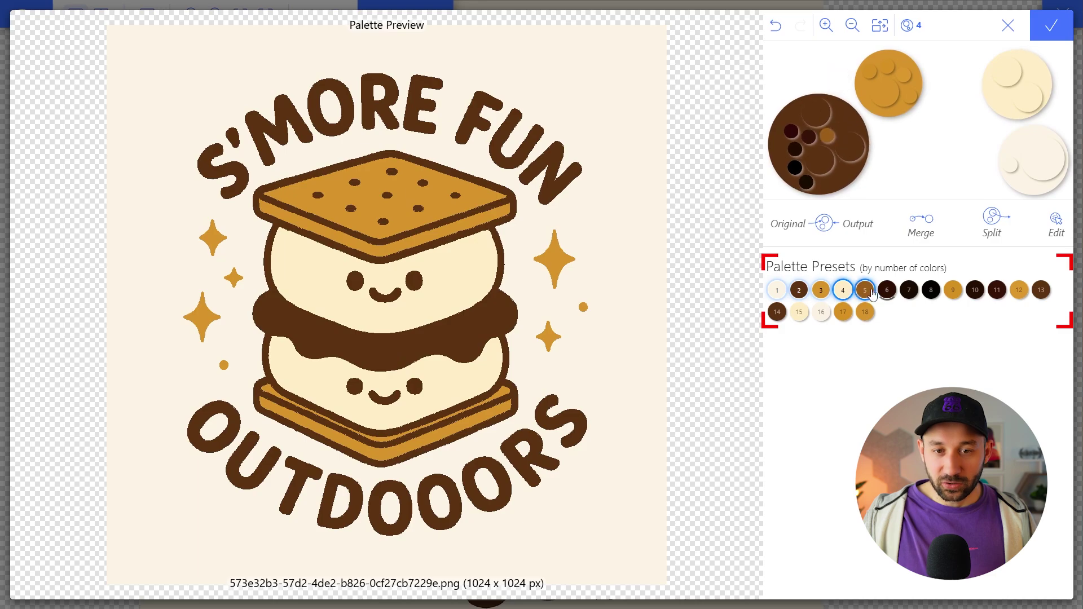
click(887, 290)
click(909, 290)
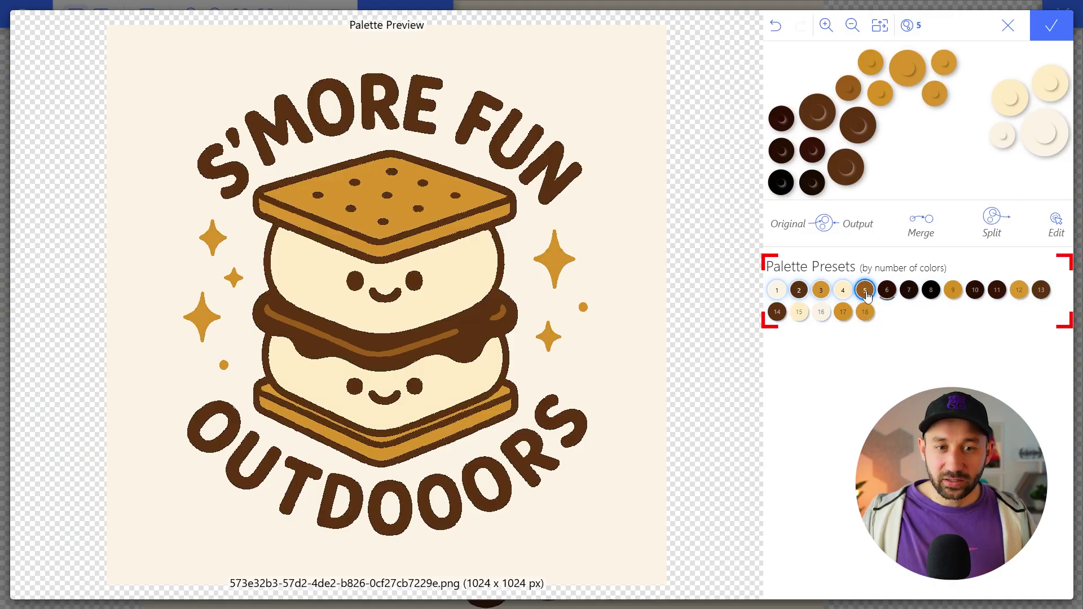
click(886, 290)
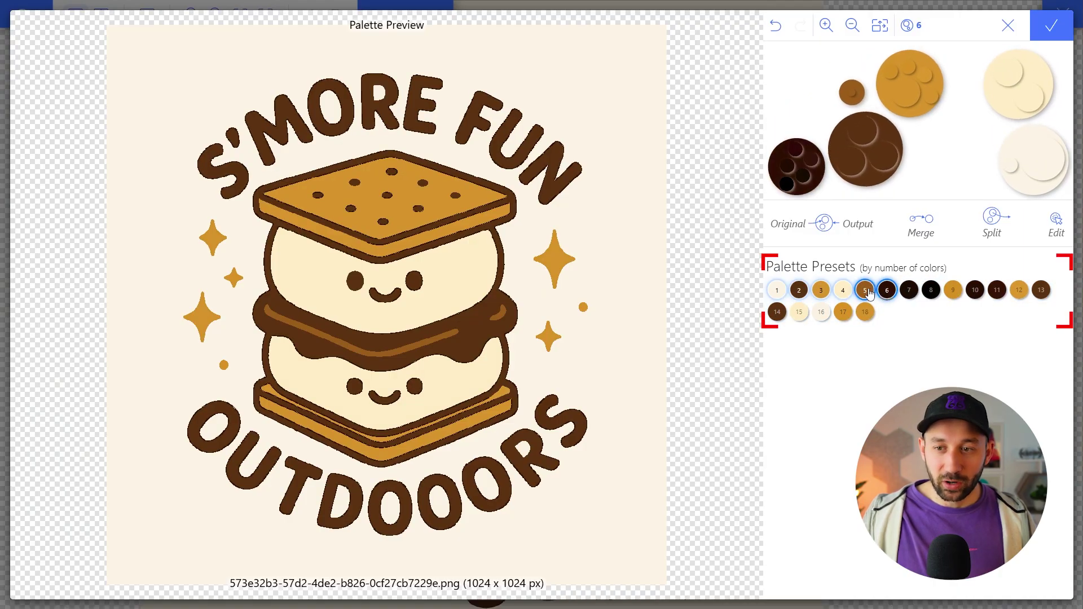
click(866, 290)
click(851, 290)
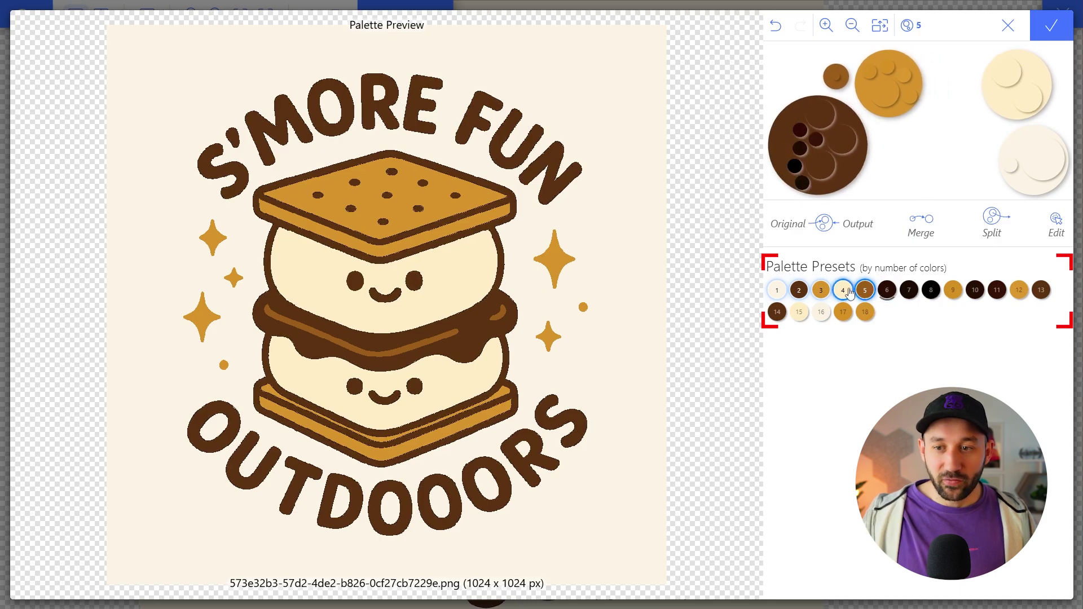
click(864, 290)
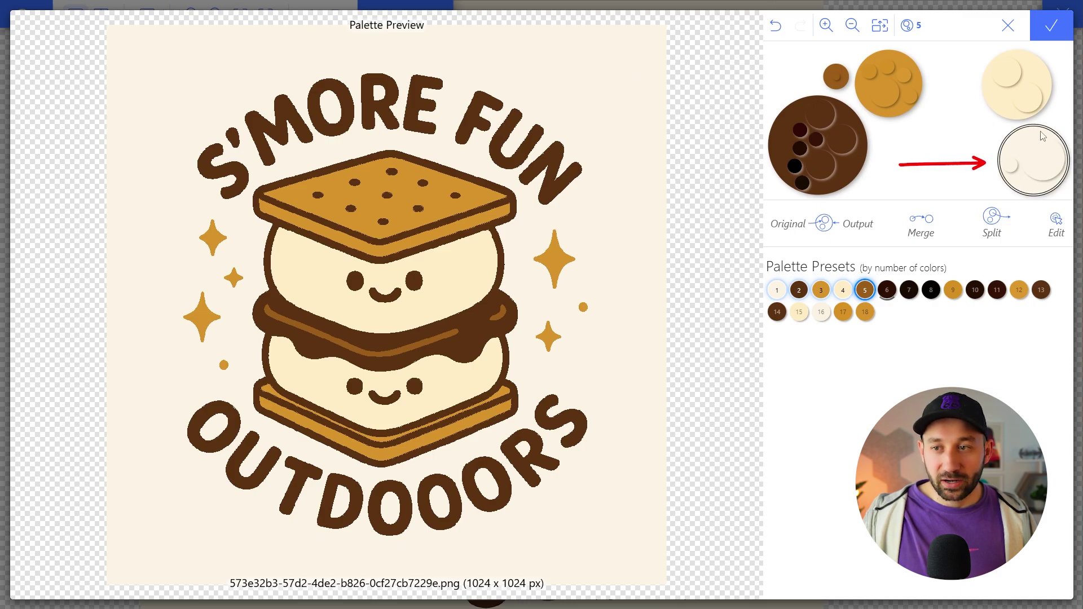
Step: Select the off-white #fbf3e4 swatch and compare the background transparent versus opaque
mouse_move(1042, 135)
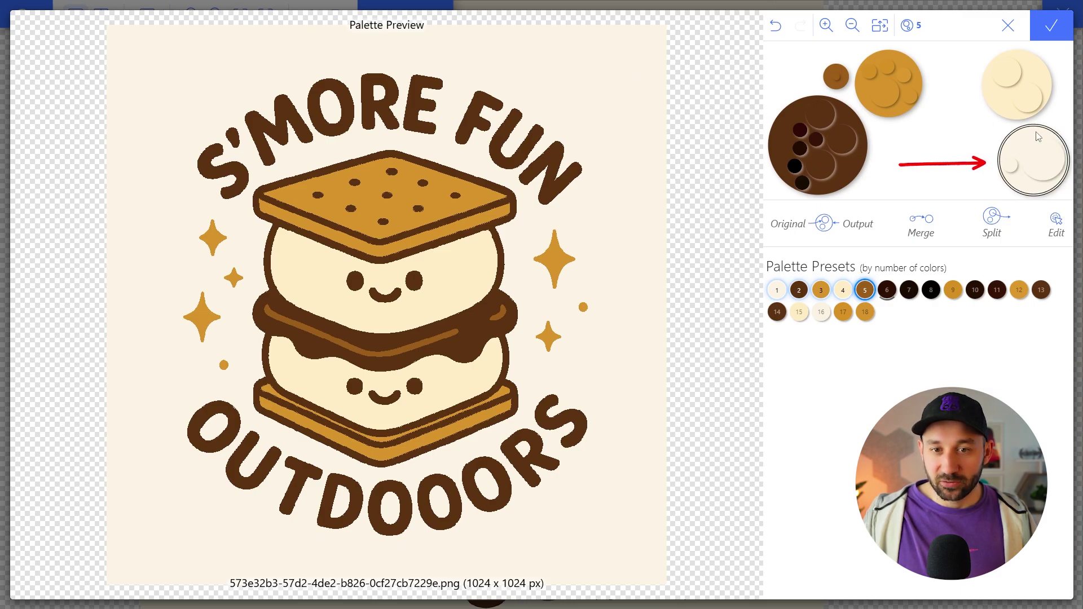
click(1006, 142)
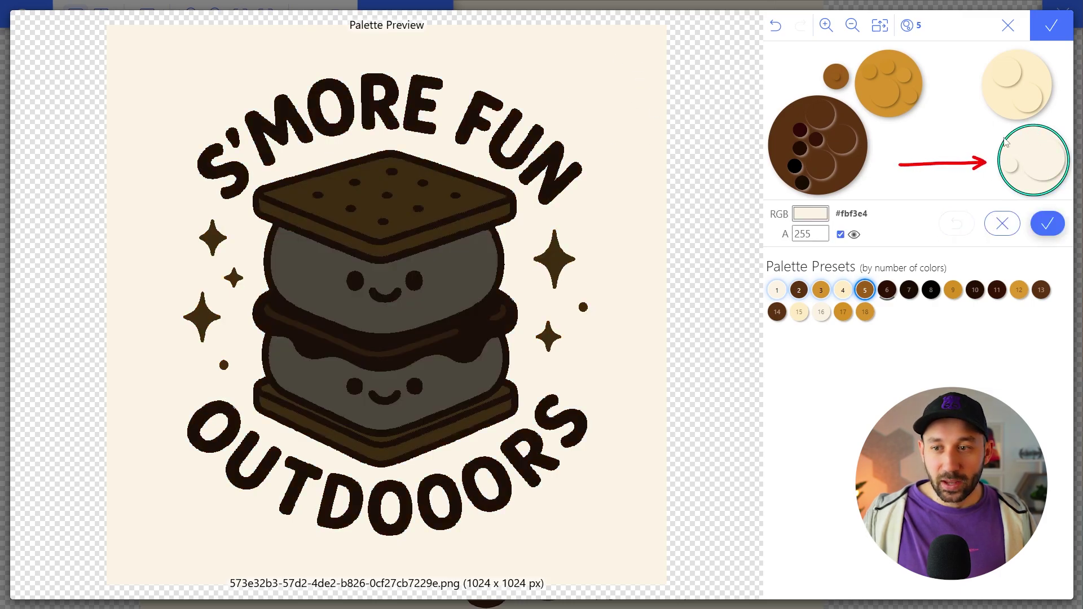
click(843, 235)
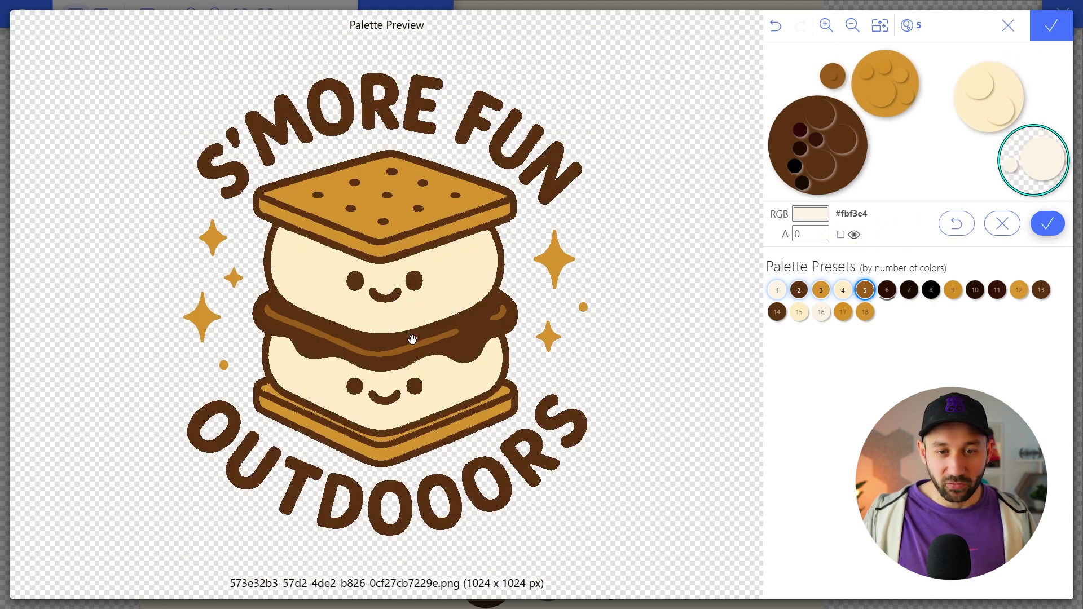
scroll(413, 339, up, 3)
scroll(567, 159, down, 3)
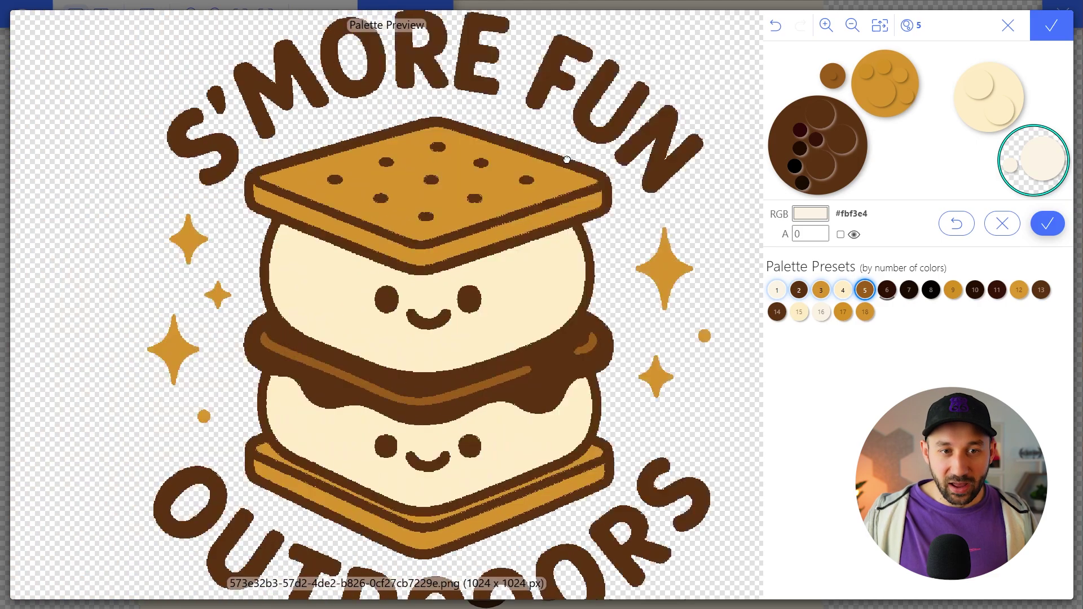
scroll(495, 273, down, 2)
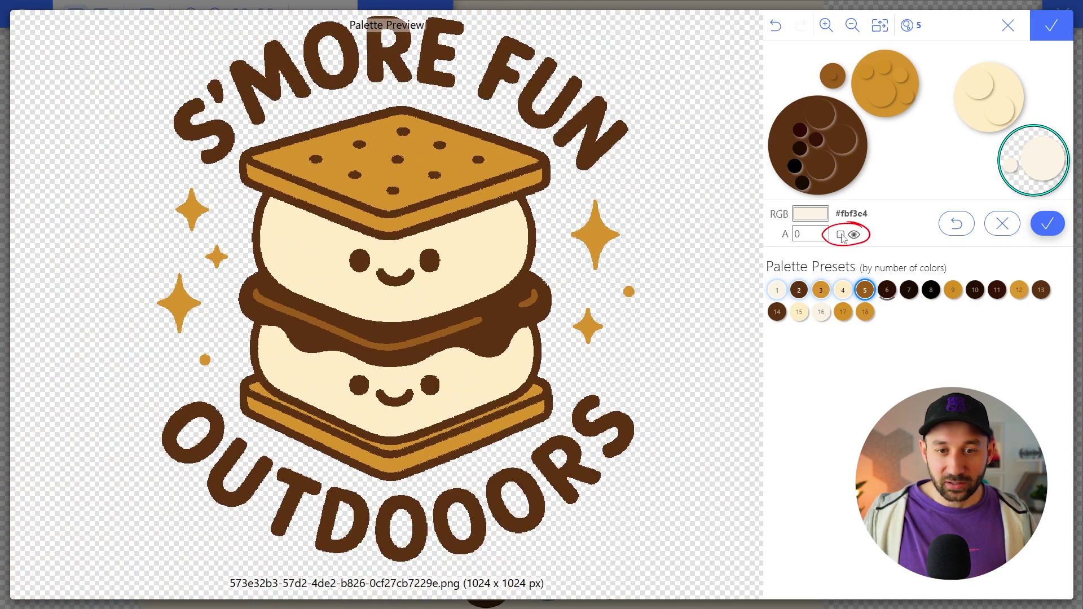
click(840, 235)
click(841, 234)
click(841, 234)
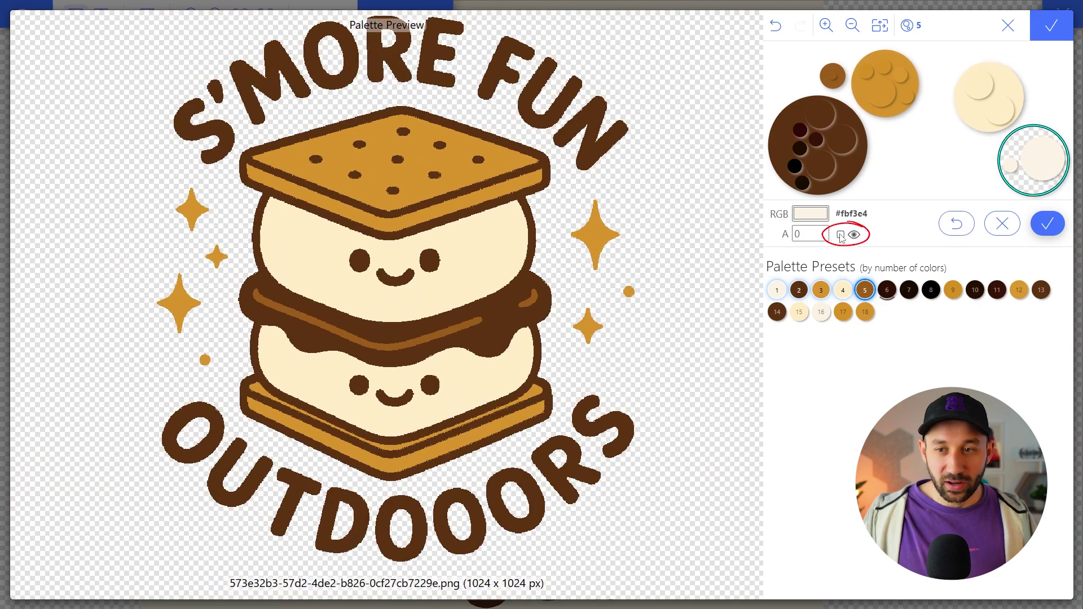
Step: Keep the cream marshmallow opaque, set #fbf3e4 to alpha 0, and accept the palette
click(1007, 117)
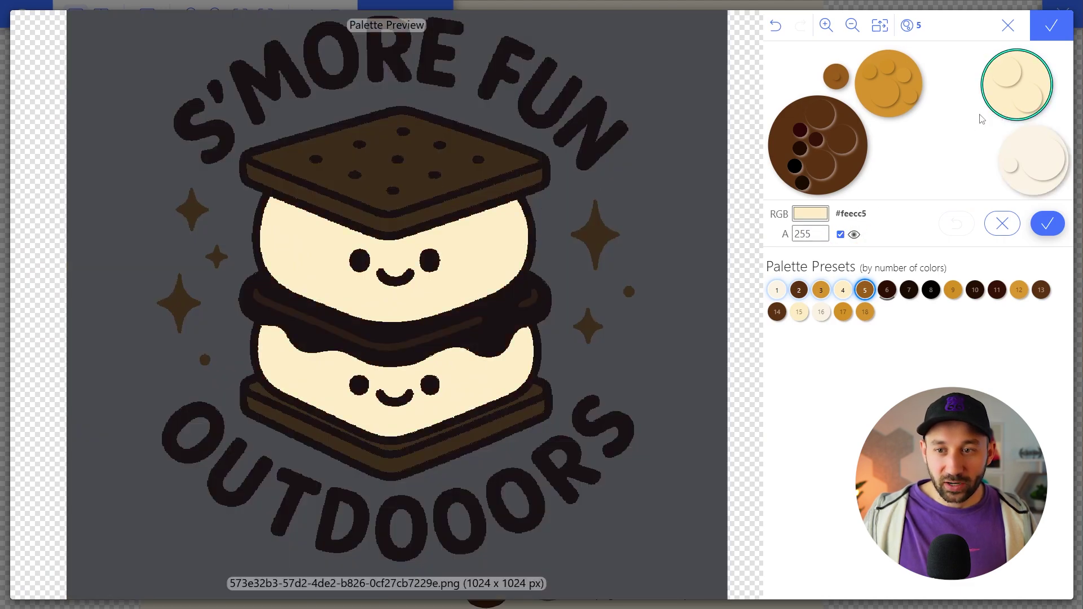
click(841, 235)
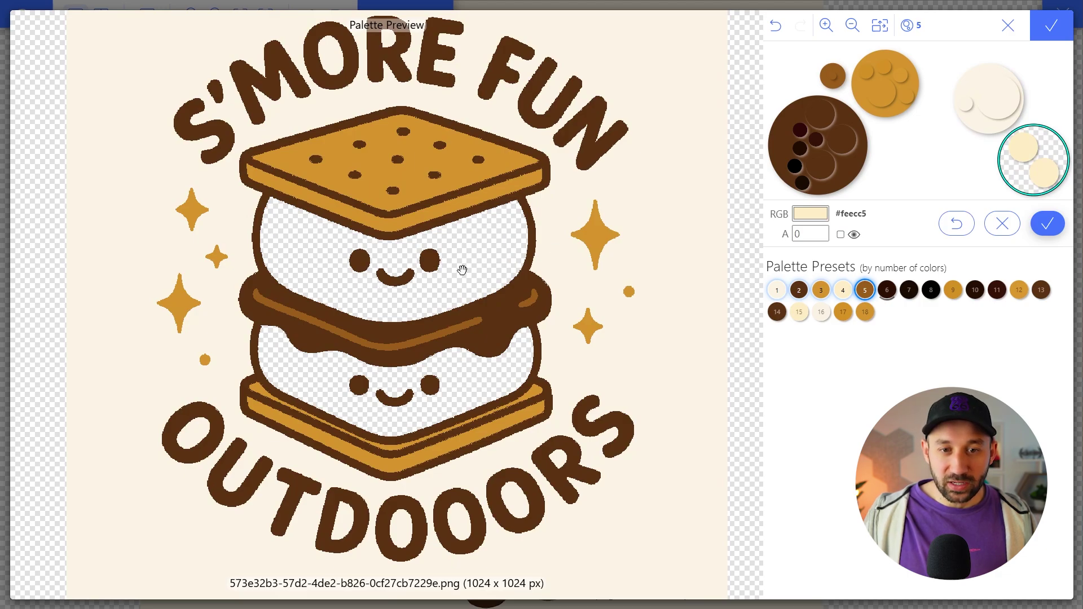
click(840, 235)
click(1019, 138)
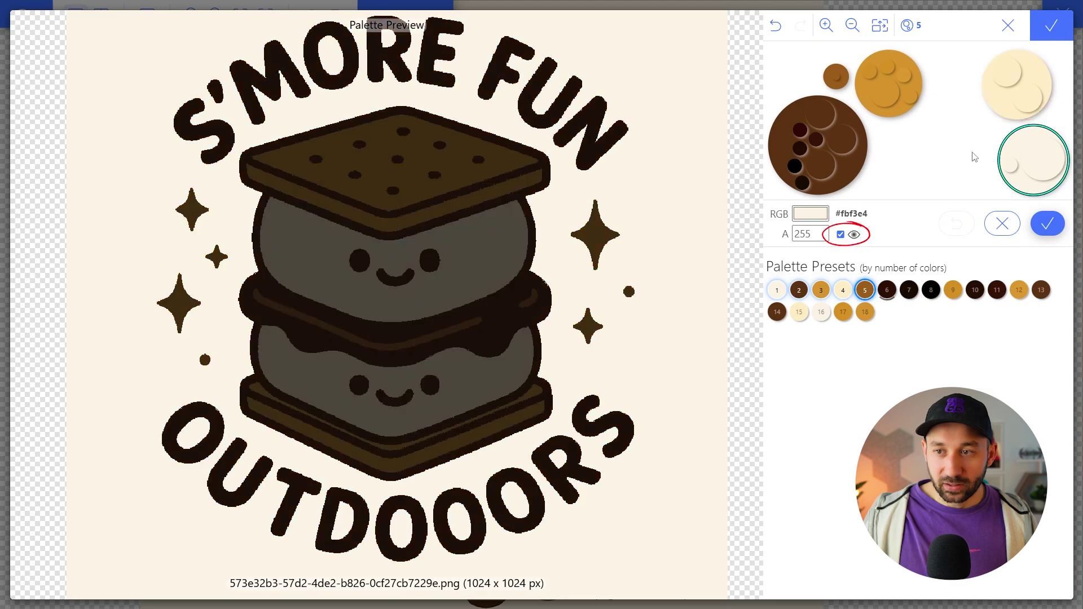
click(840, 234)
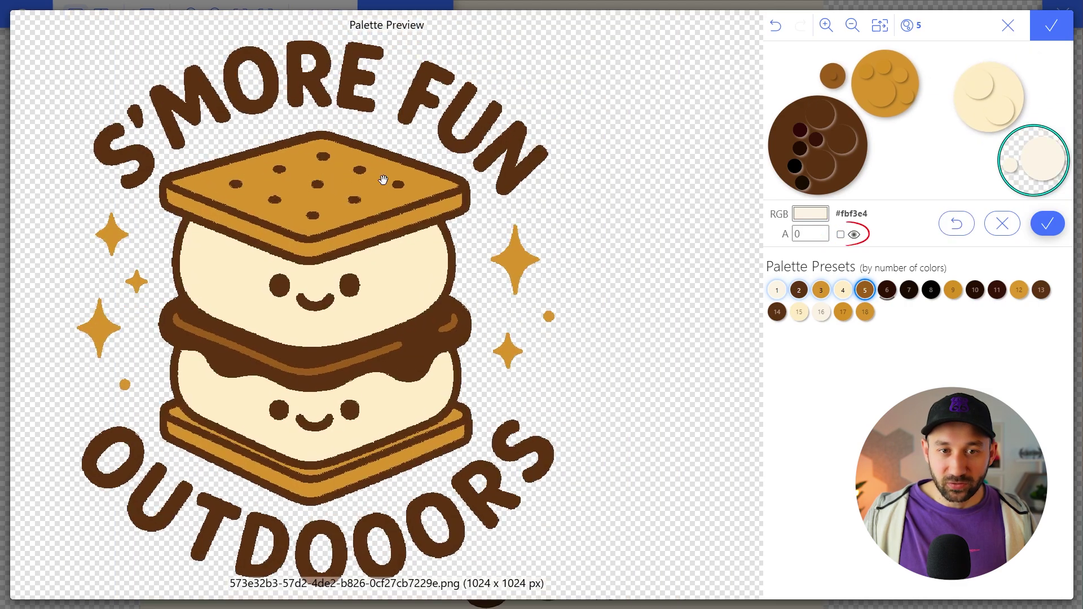
drag(399, 181, 452, 186)
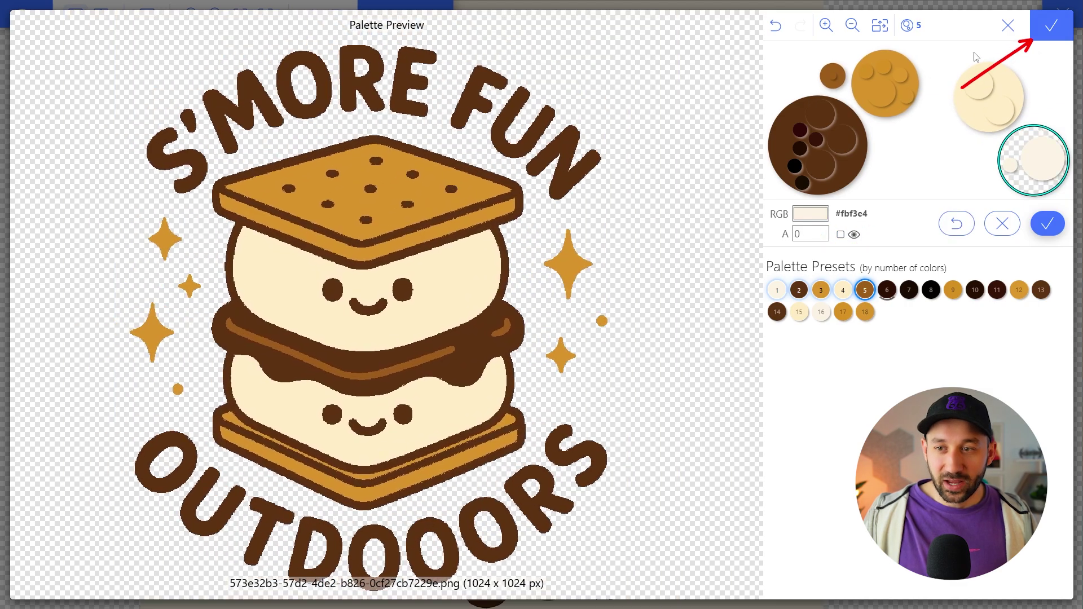
click(1054, 28)
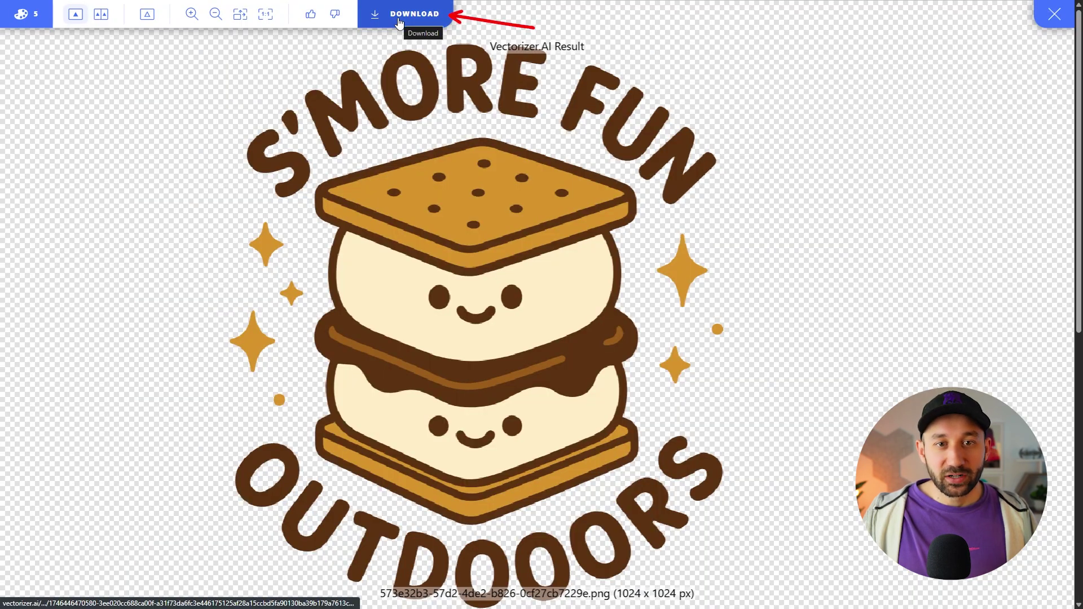
Step: Open the download options for the S'more Fun vector and request the SVG file
click(399, 22)
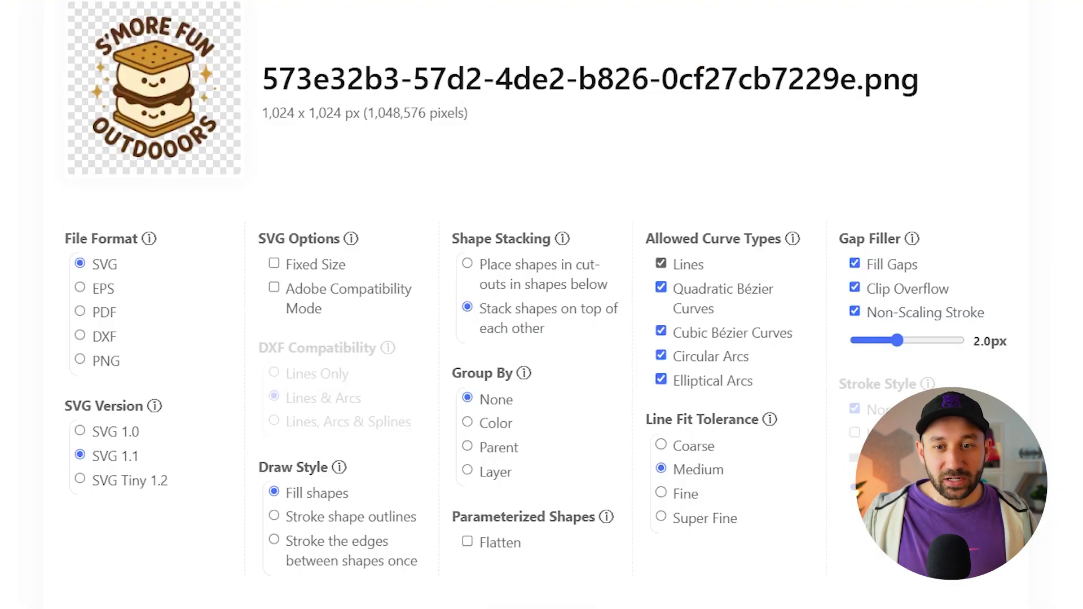
scroll(476, 235, down, 2)
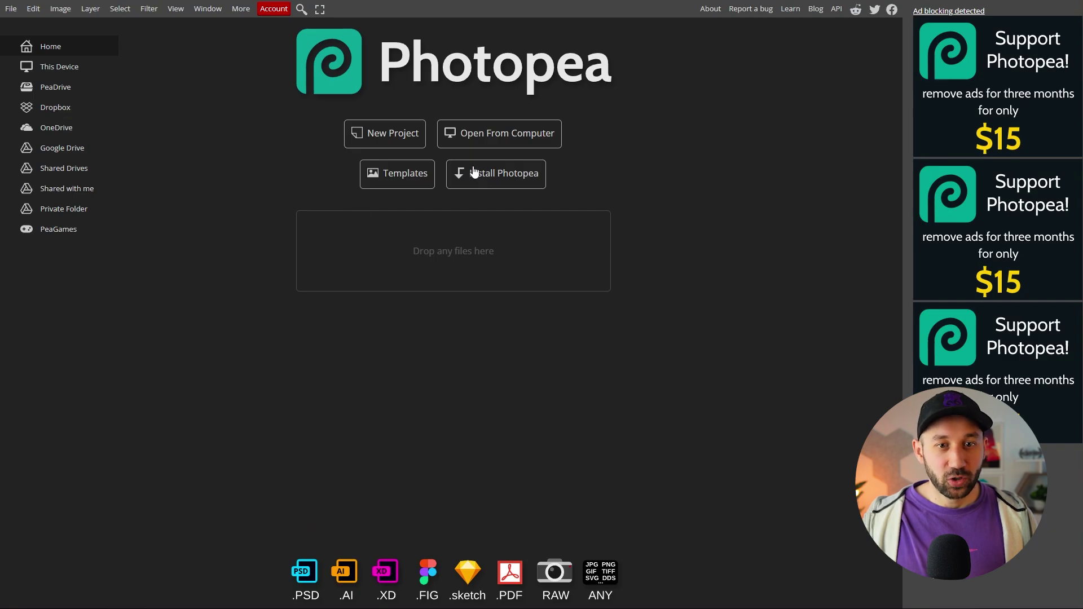
Step: Create a new 4500 x 5400 Photopea document with a transparent background
click(404, 135)
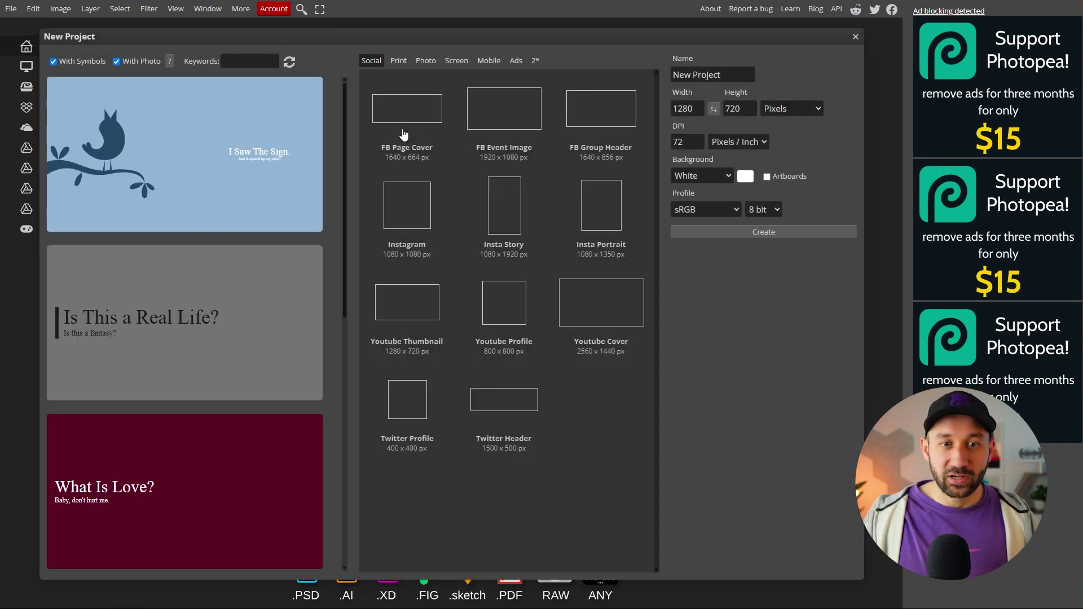
text(4500)
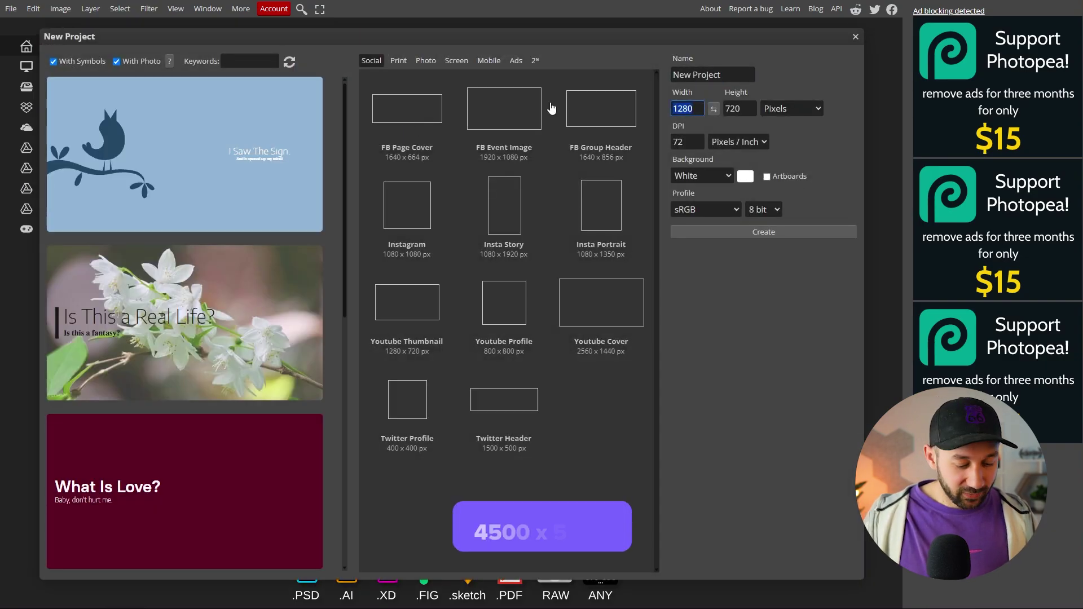
text(5400)
click(702, 175)
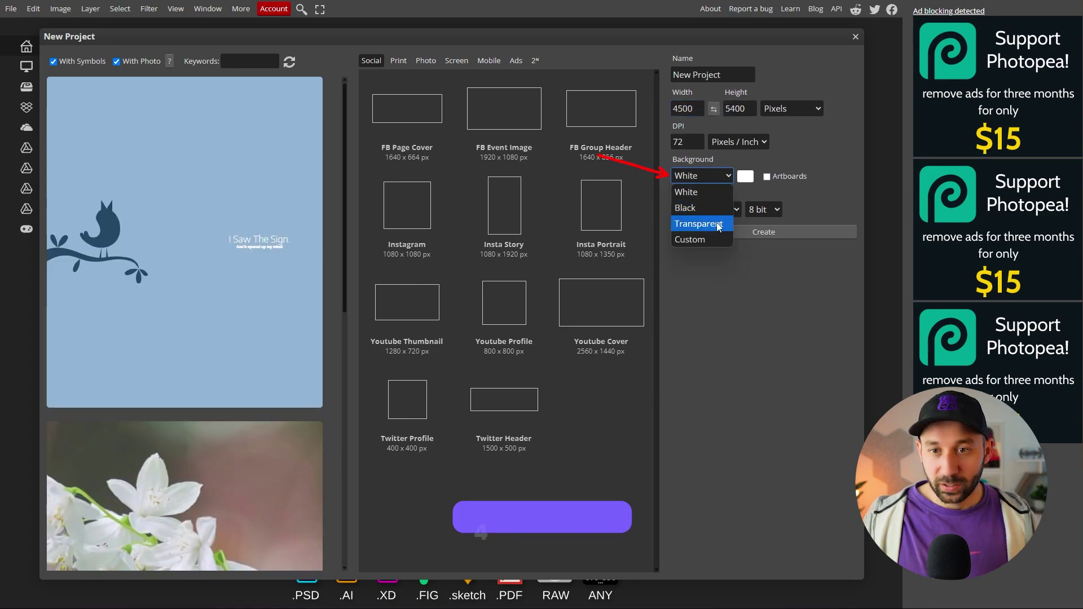
click(790, 230)
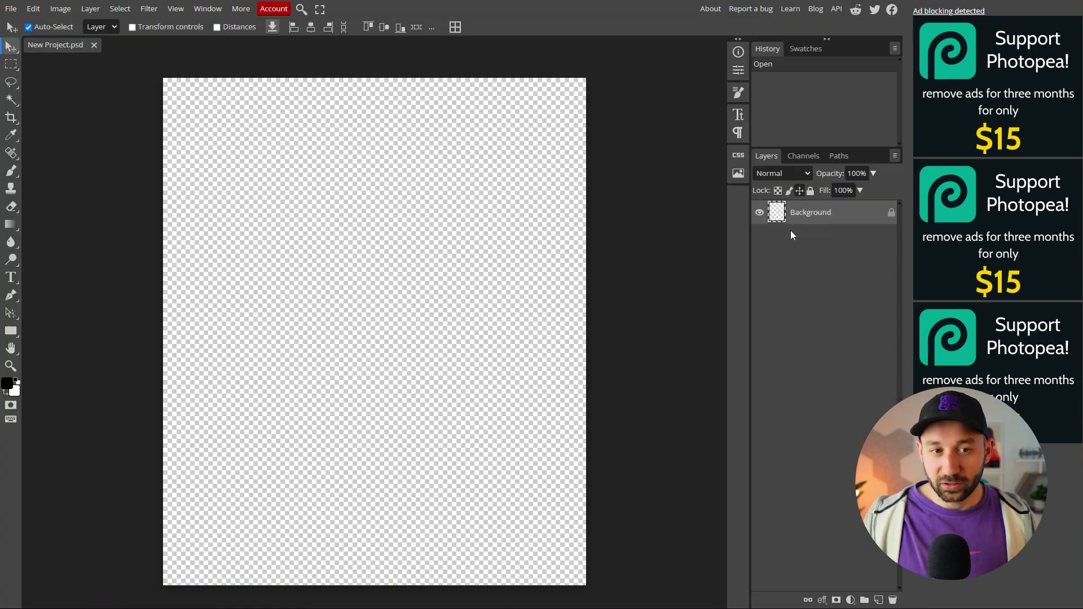
Step: Place the S'more Fun SVG on the canvas and scale it to about 272% to fill it
drag(314, 241, 304, 233)
drag(377, 285, 397, 335)
drag(642, 514, 647, 543)
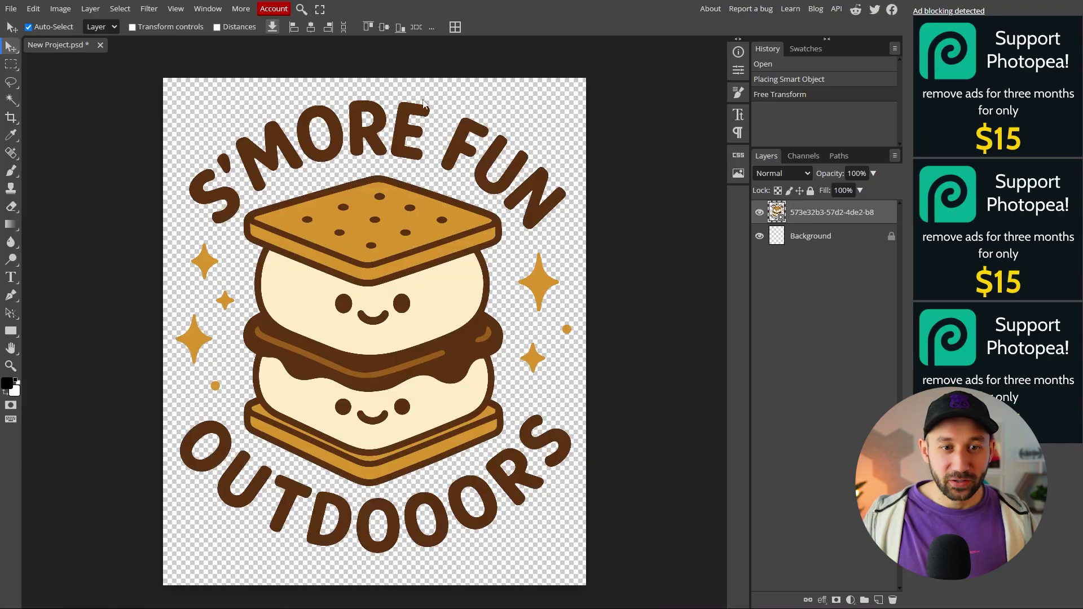
scroll(499, 305, up, 10)
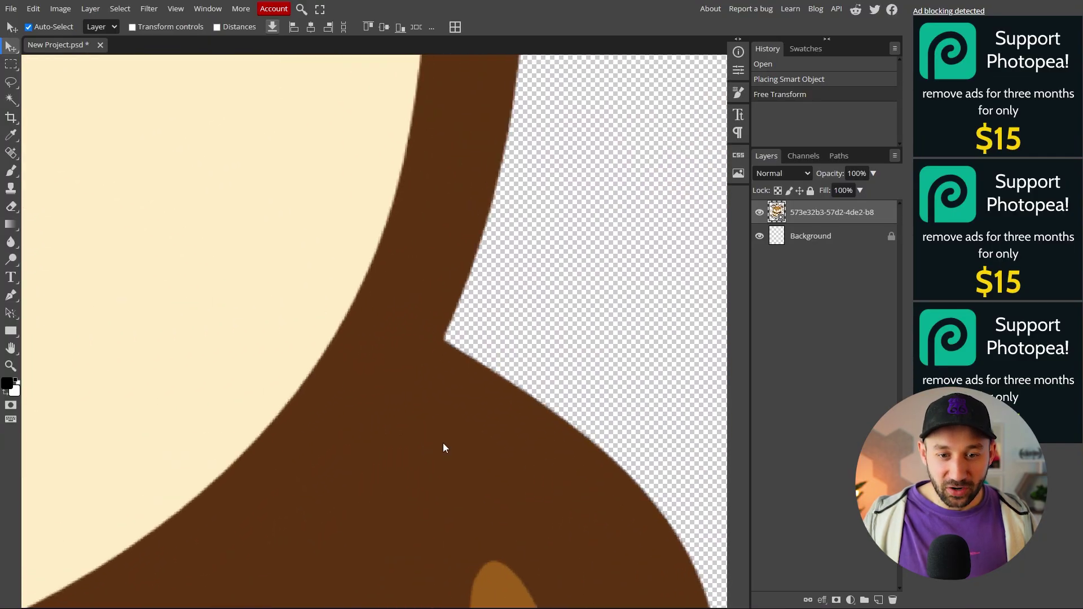
scroll(443, 447, up, 1)
scroll(451, 344, down, 10)
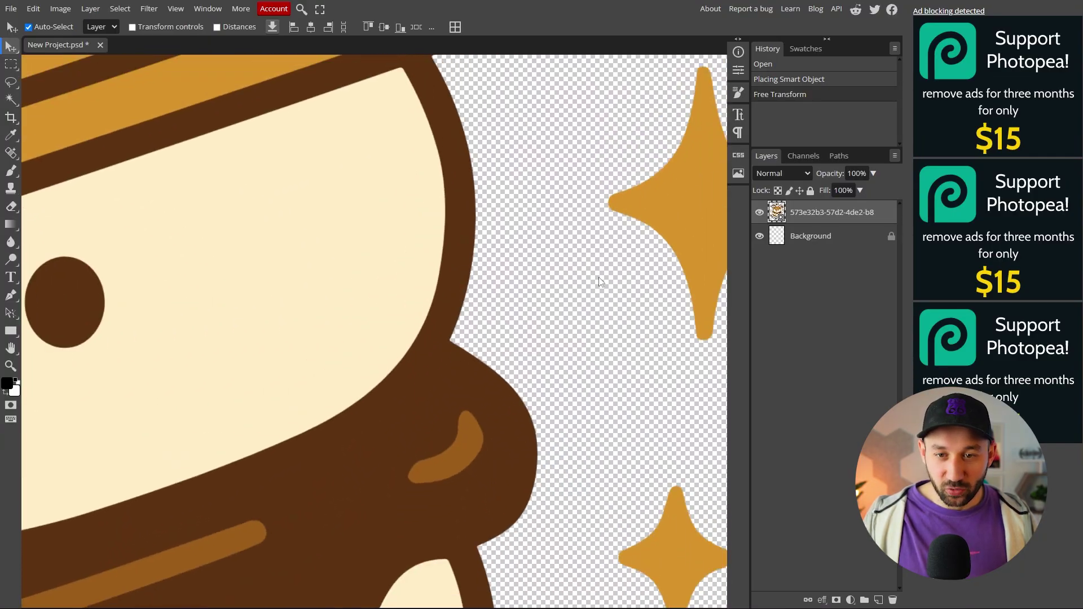
scroll(427, 326, down, 6)
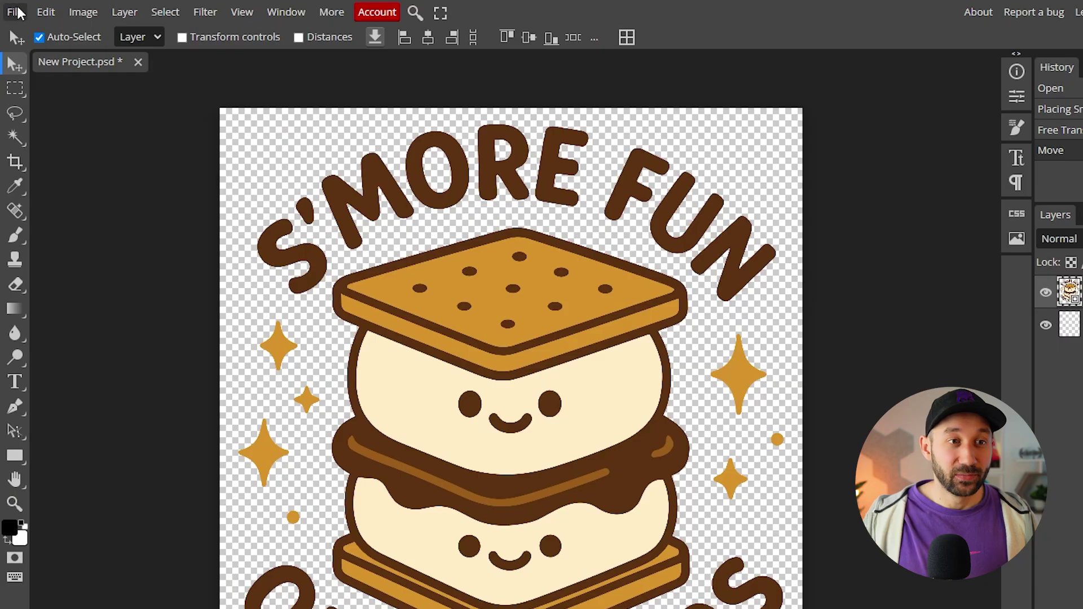
click(16, 12)
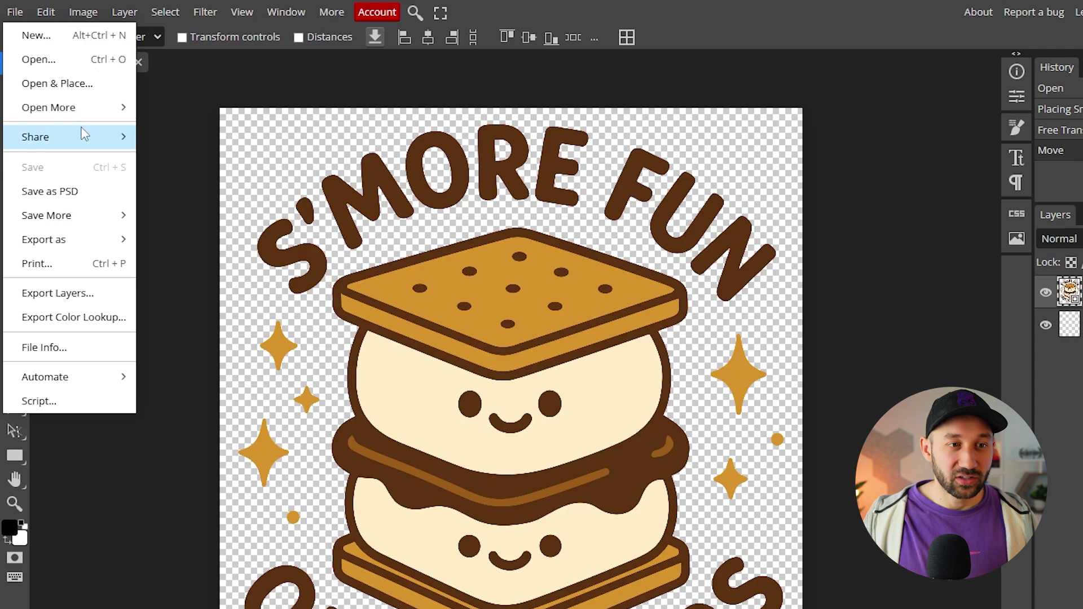
mouse_move(85, 136)
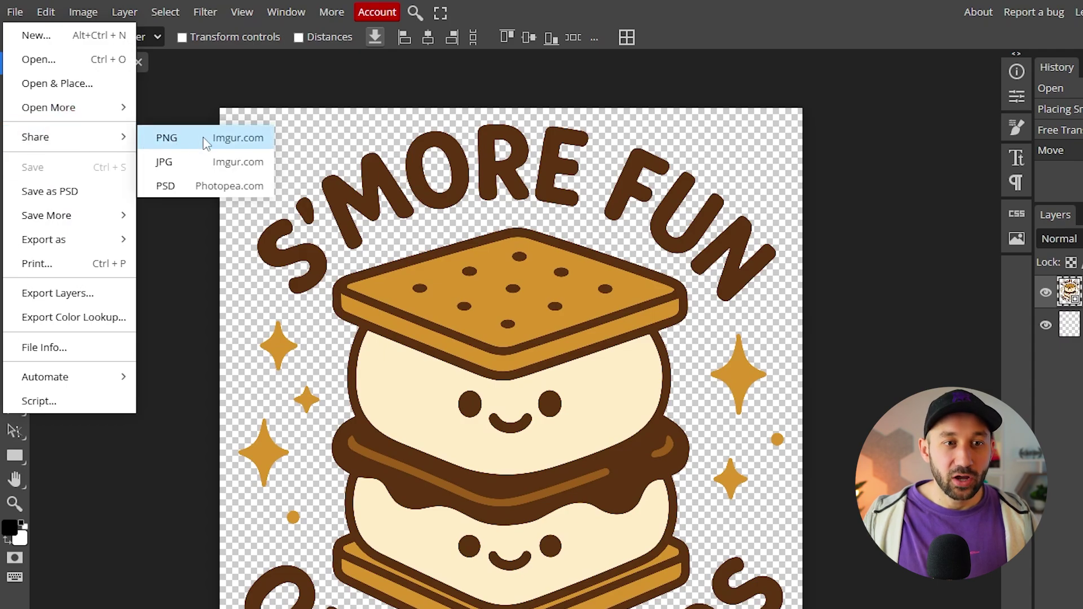
mouse_move(79, 238)
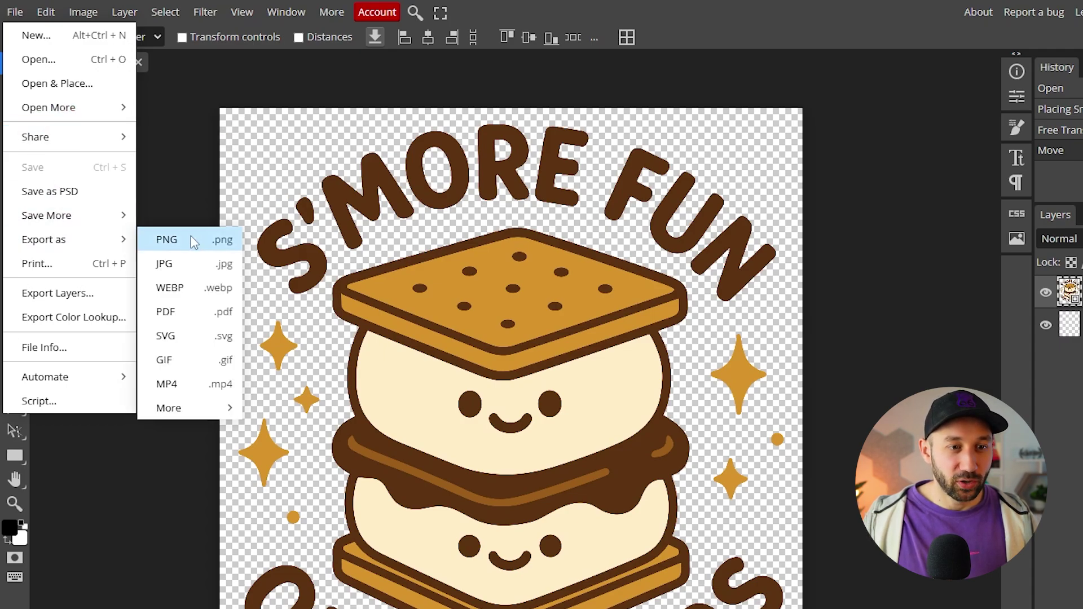
click(491, 272)
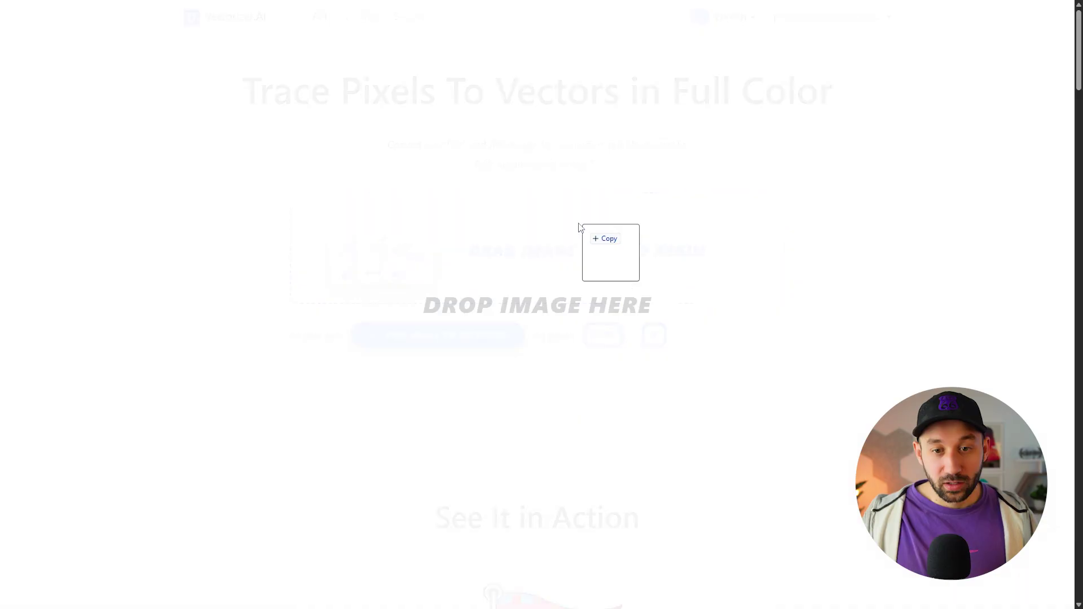
Step: Vectorize the skeleton artwork, apply palette preset 2, and select the cream #f6eedb swatch
mouse_move(580, 227)
mouse_down()
mouse_move(499, 202)
mouse_move(457, 224)
mouse_up()
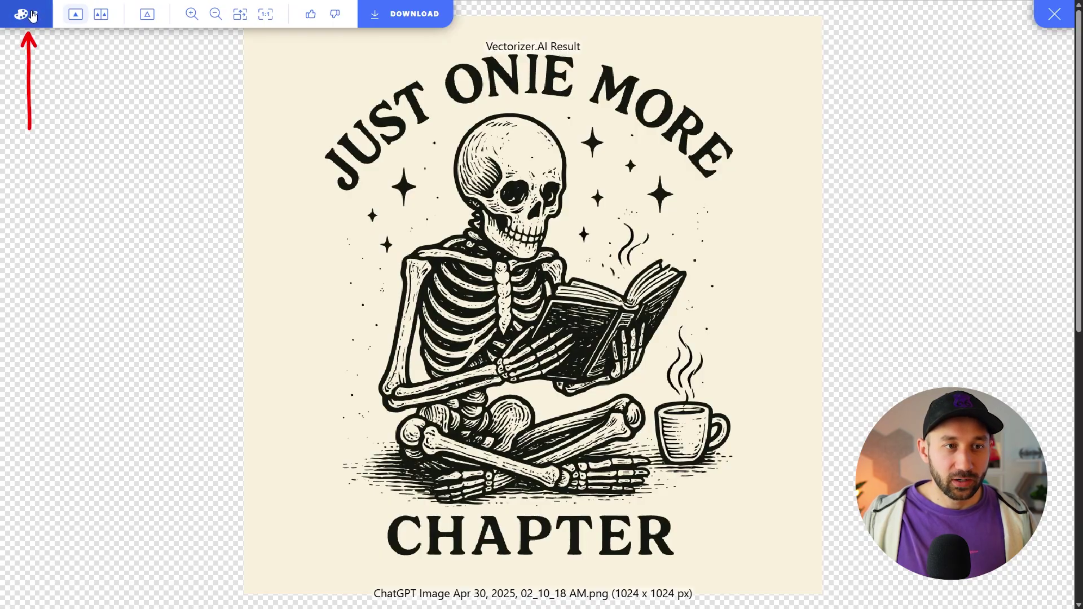
click(32, 16)
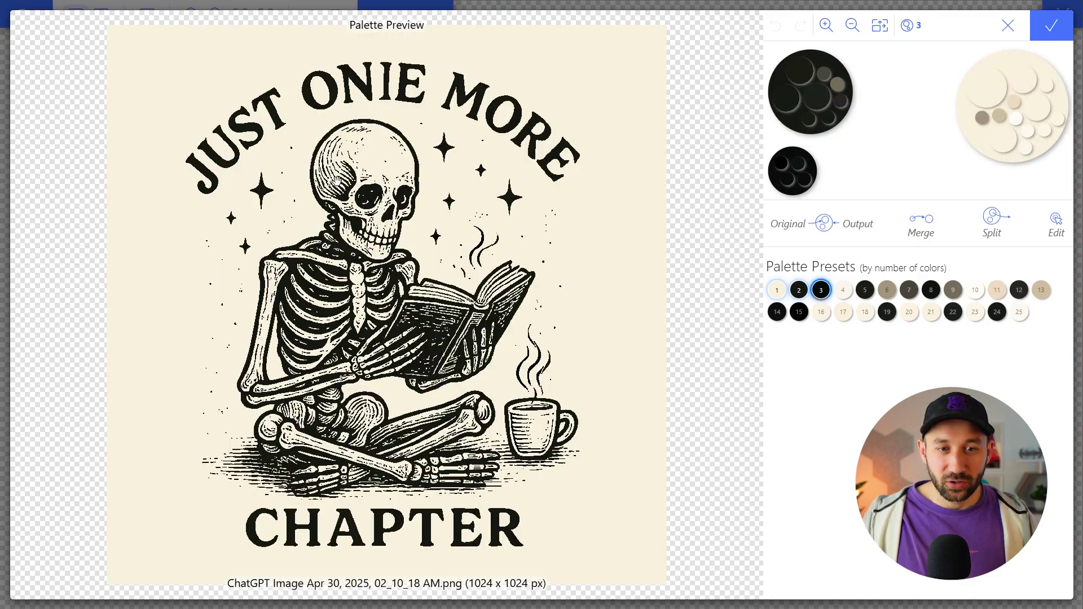
click(799, 291)
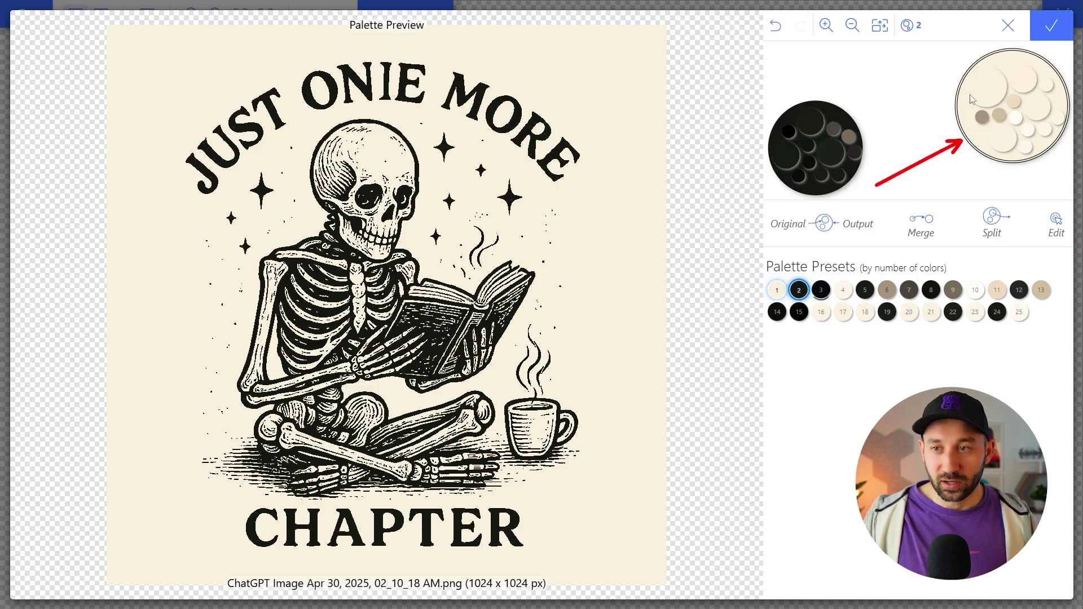
click(966, 120)
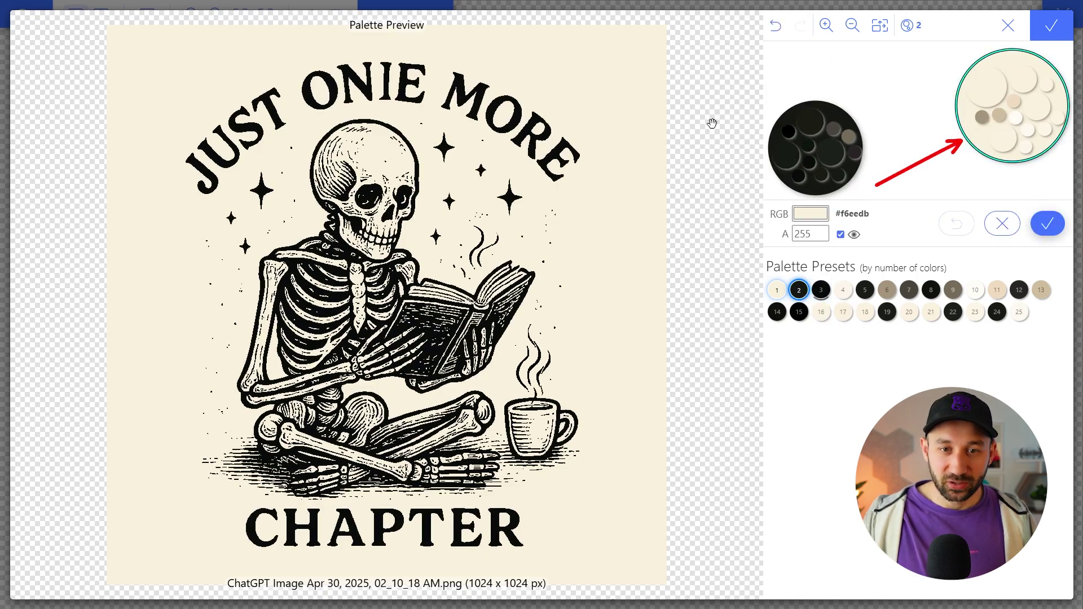
Step: Set the cream #f6eedb background colour to alpha 0
click(840, 234)
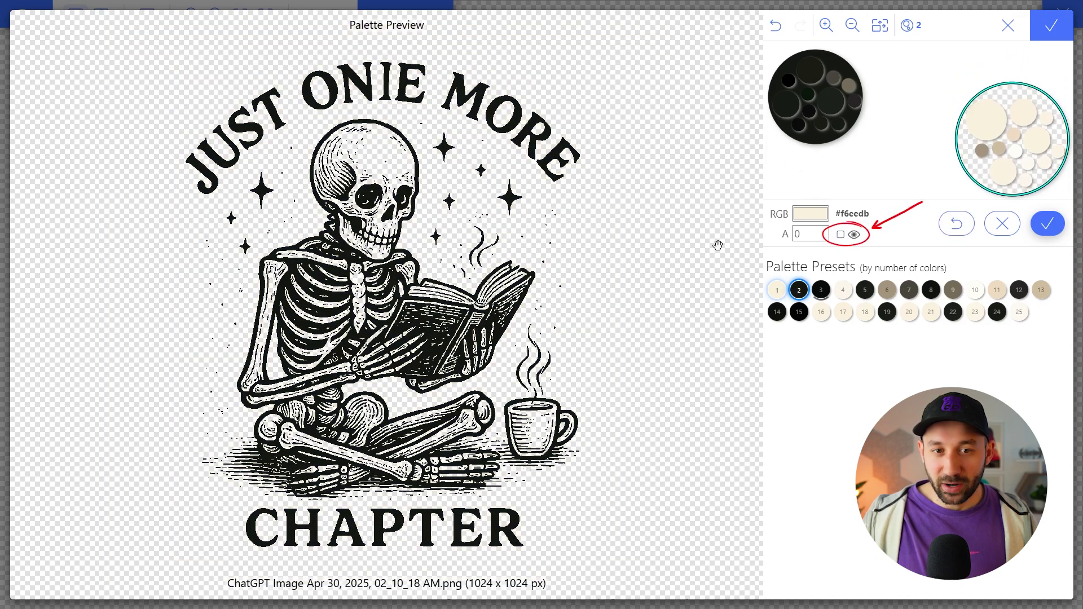
scroll(343, 328, up, 3)
scroll(386, 223, up, 5)
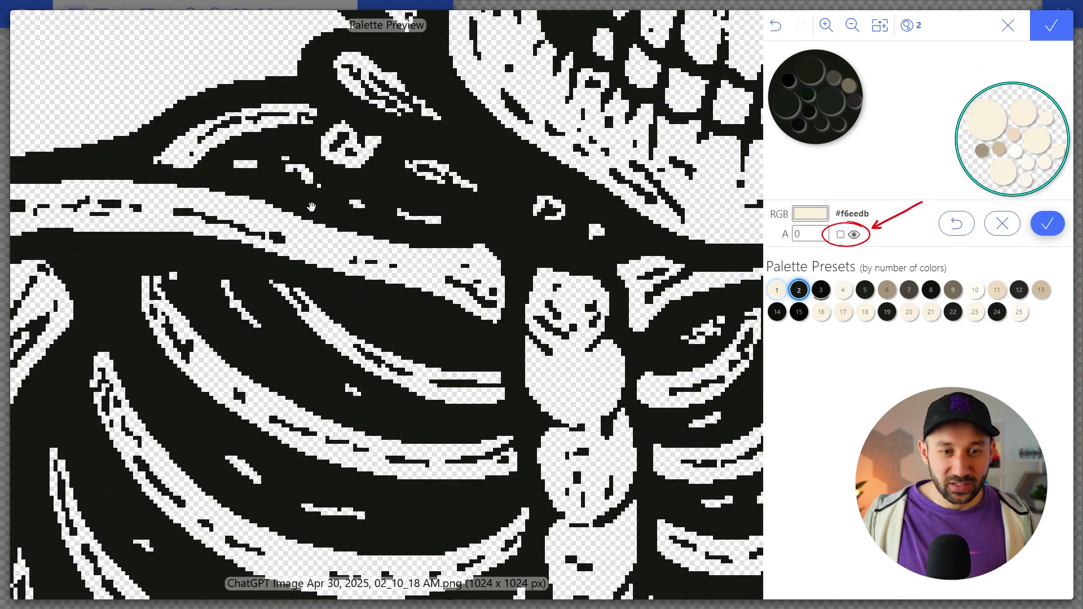
scroll(398, 252, up, 2)
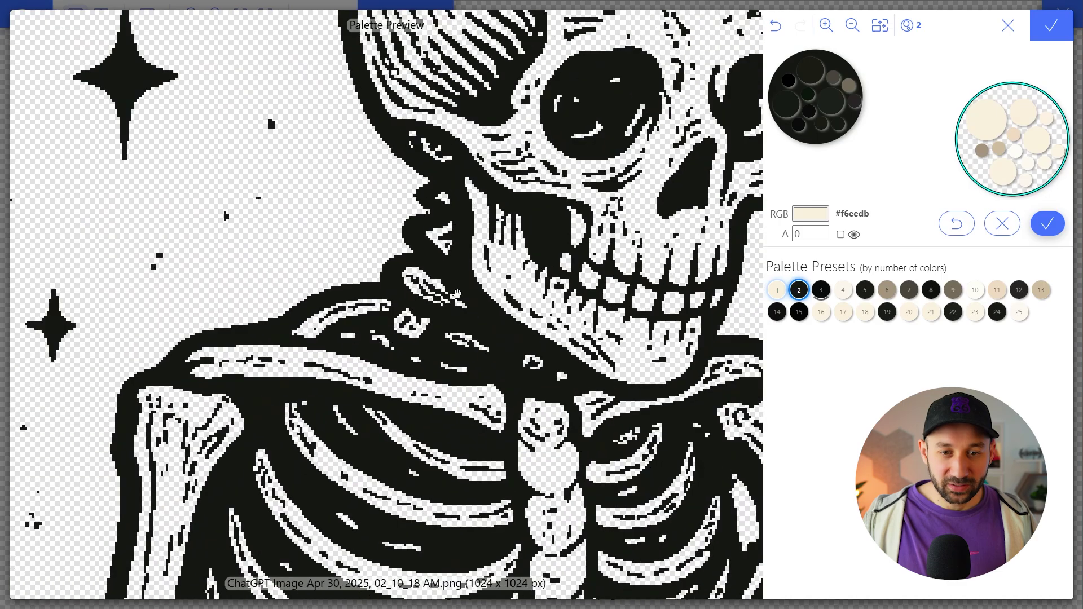
scroll(510, 329, down, 5)
scroll(509, 328, down, 3)
Step: Inspect the book and skeleton linework up close, then accept the two-colour palette
drag(509, 328, 222, 136)
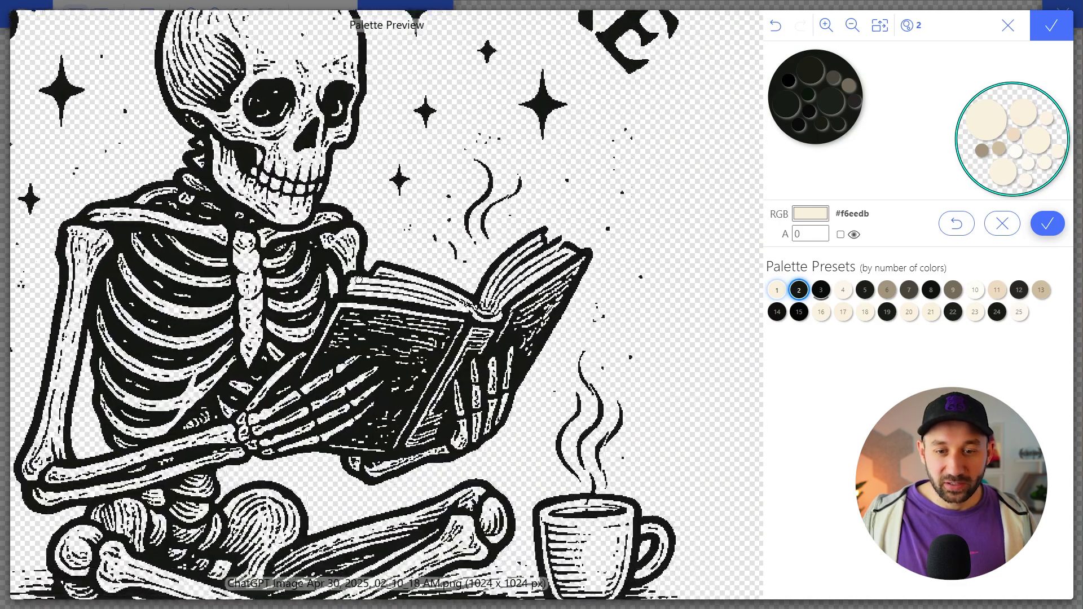
scroll(444, 353, up, 6)
scroll(453, 279, down, 3)
drag(453, 279, 343, 317)
scroll(266, 334, up, 3)
scroll(266, 334, down, 3)
scroll(367, 343, up, 3)
scroll(343, 317, down, 3)
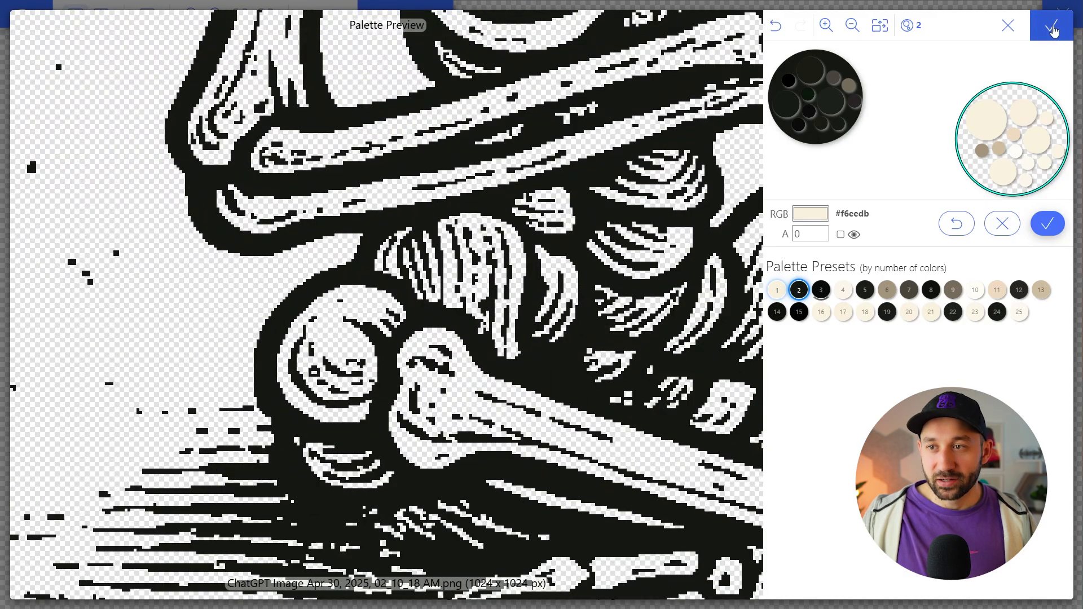
click(1051, 26)
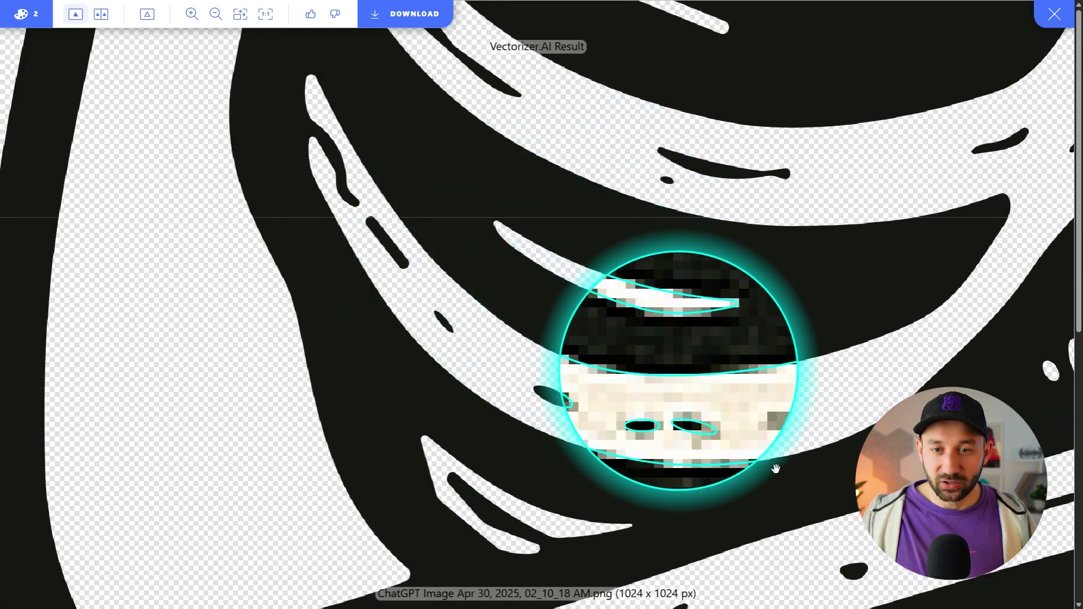
Step: Check the transparent skeleton vector, fit it to view, and open the download options
scroll(775, 469, down, 10)
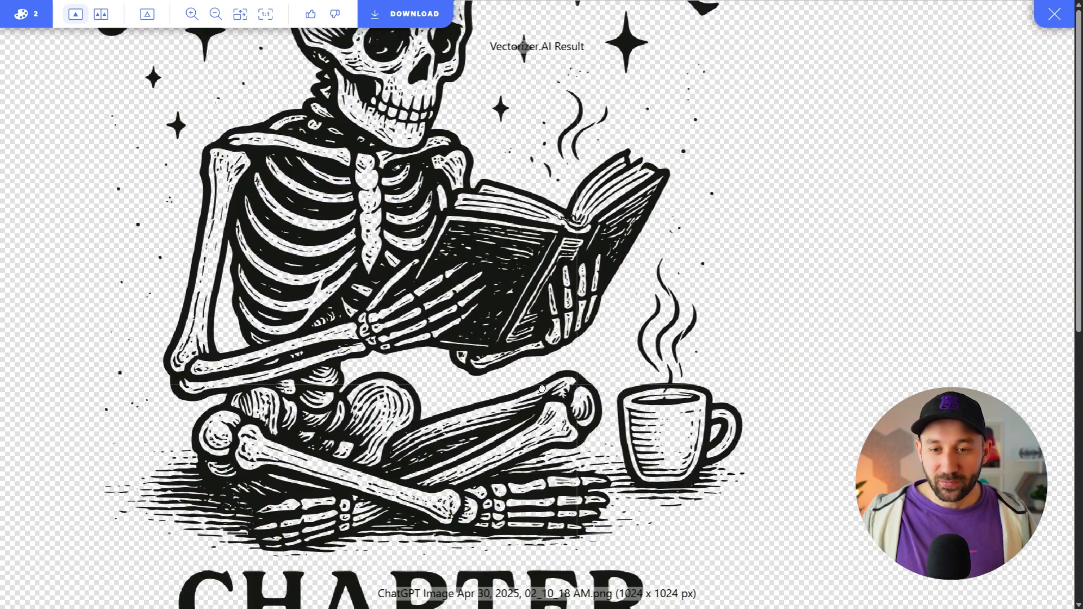
drag(542, 389, 570, 359)
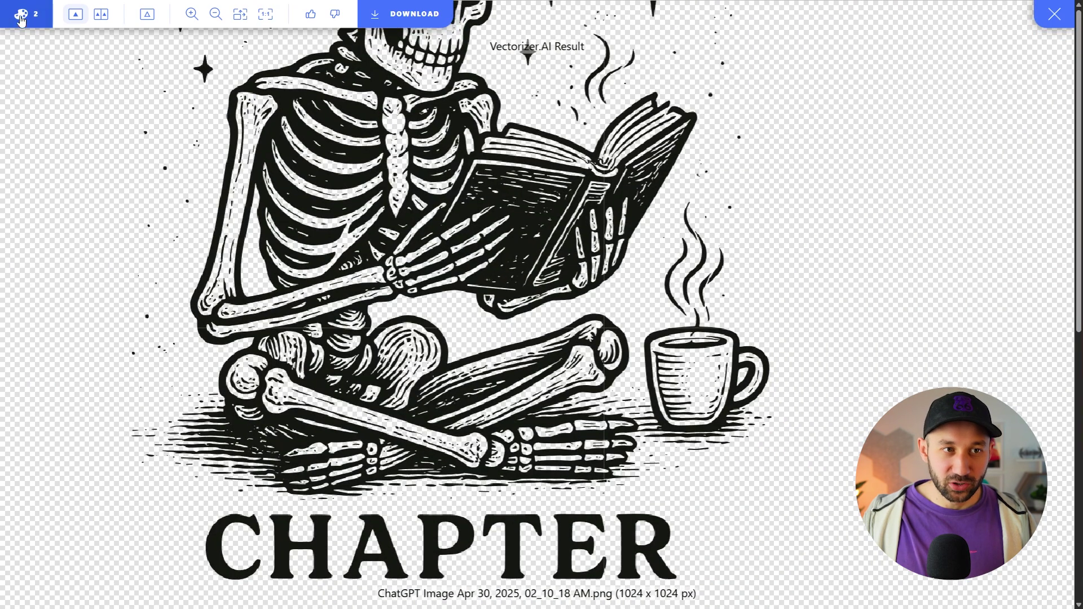
click(240, 13)
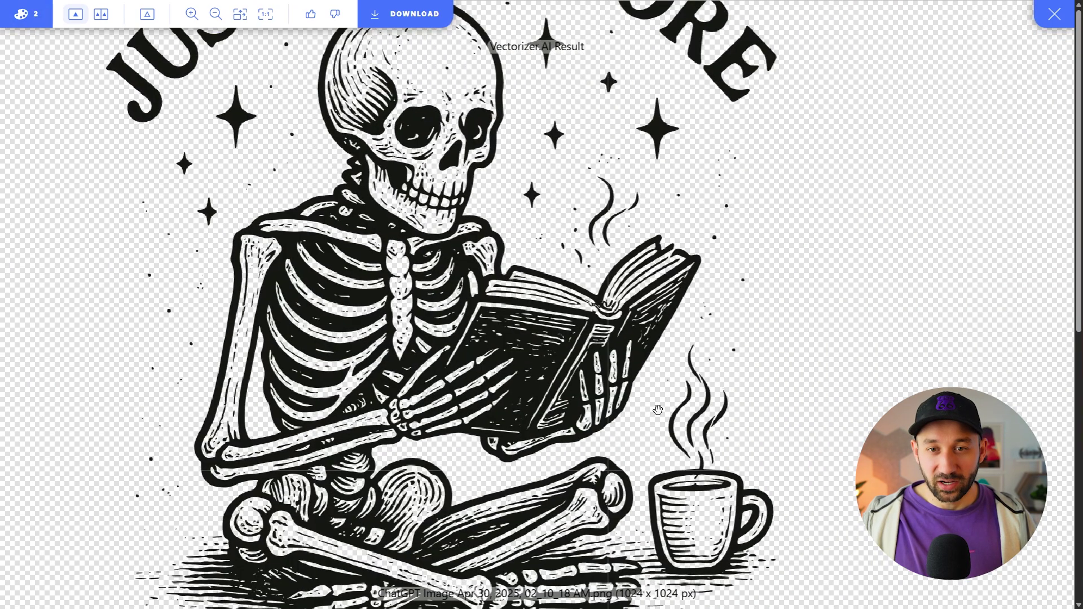
click(411, 17)
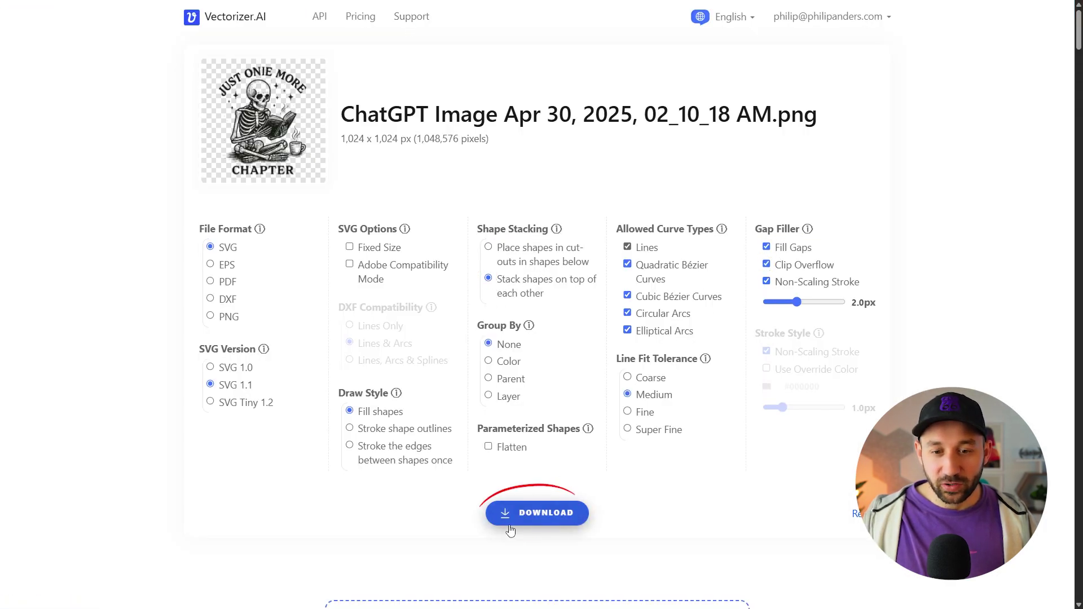
Step: Download the transparent CHAPTER skeleton vector as an SVG 1.1 file
click(556, 516)
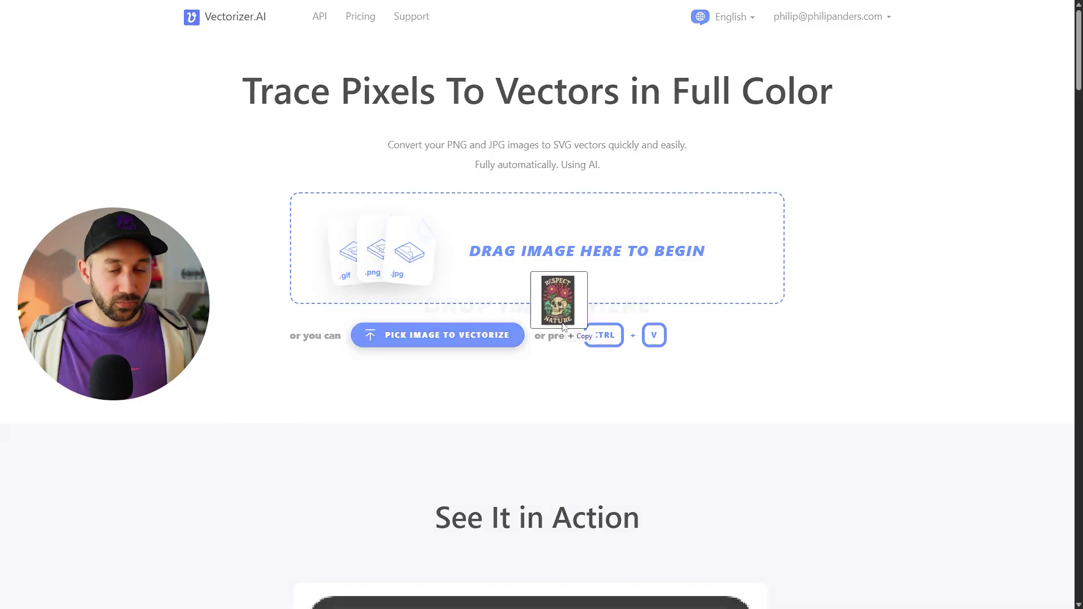
Step: Upload the RESPECT NATURE skull-and-flowers image to Vectorizer.AI for vectorizing
drag(564, 389, 551, 263)
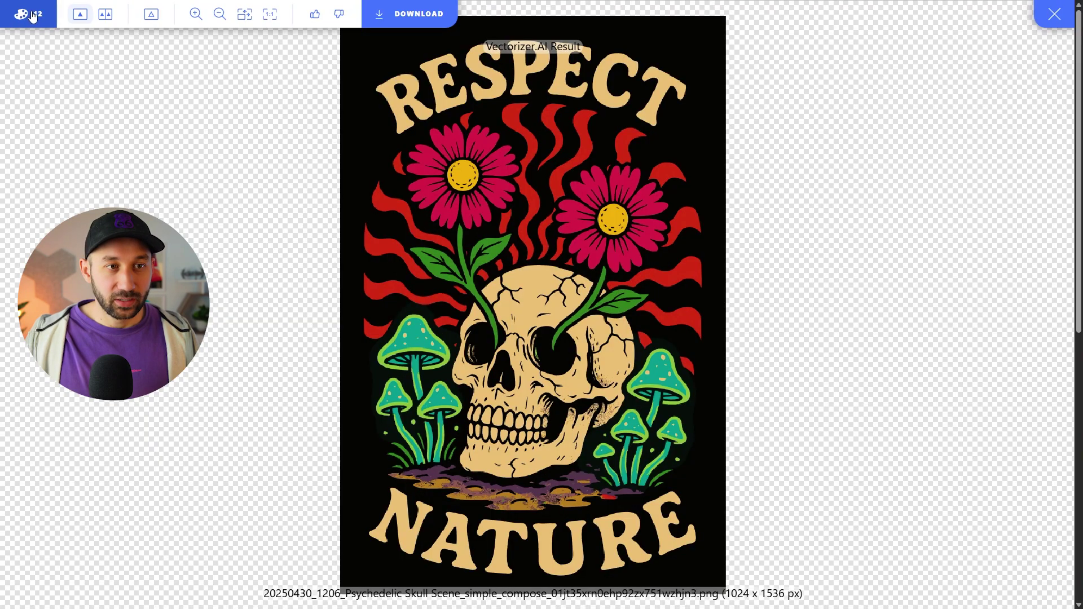
Step: Set both black palette colours to alpha 0 and apply the palette to the RESPECT NATURE vector
click(33, 20)
click(870, 353)
click(839, 452)
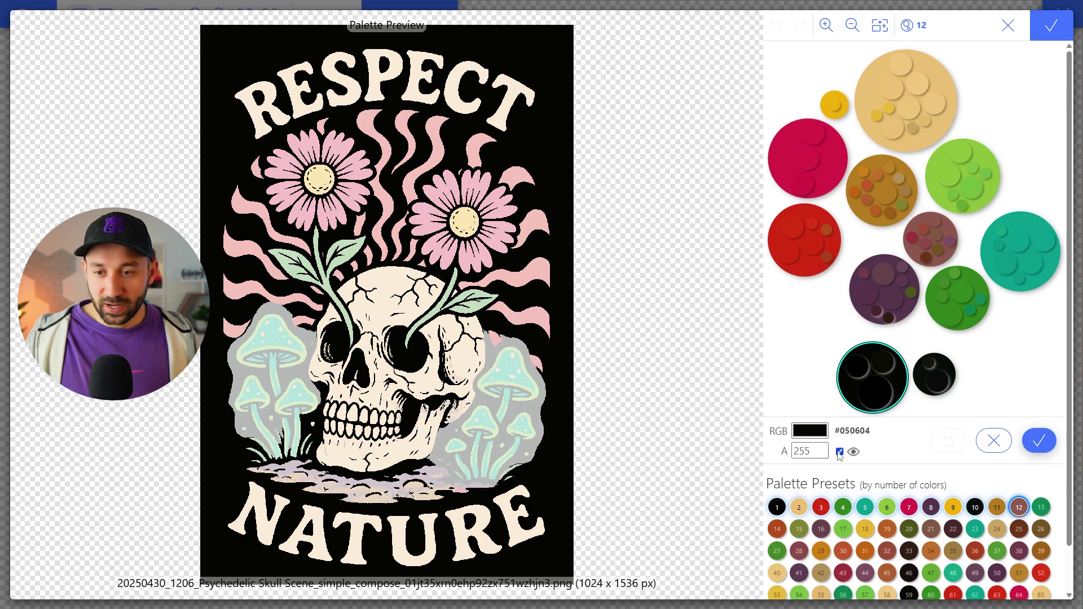
click(912, 386)
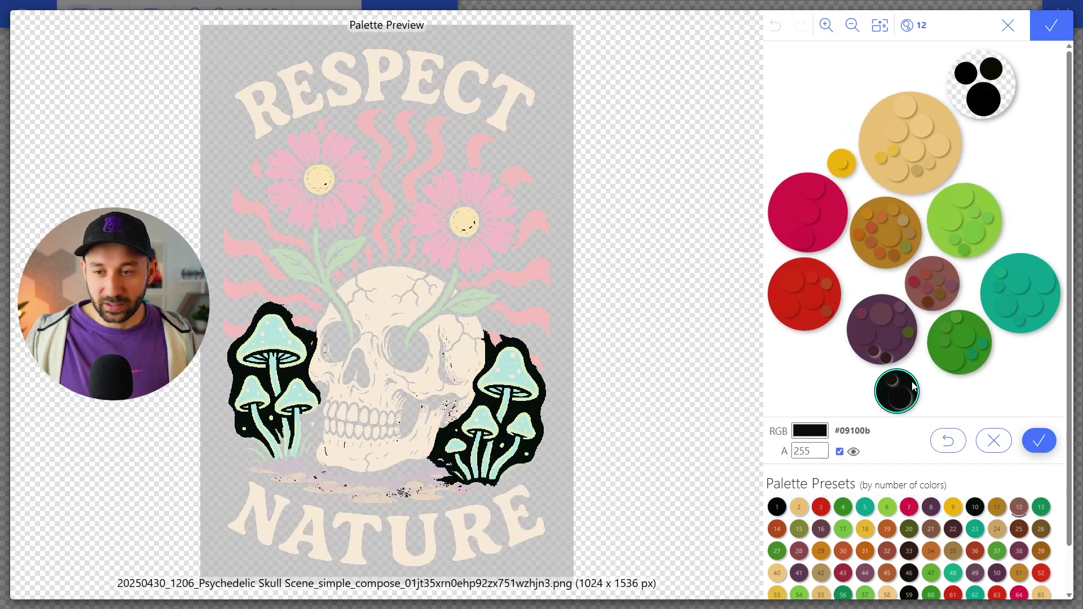
click(839, 451)
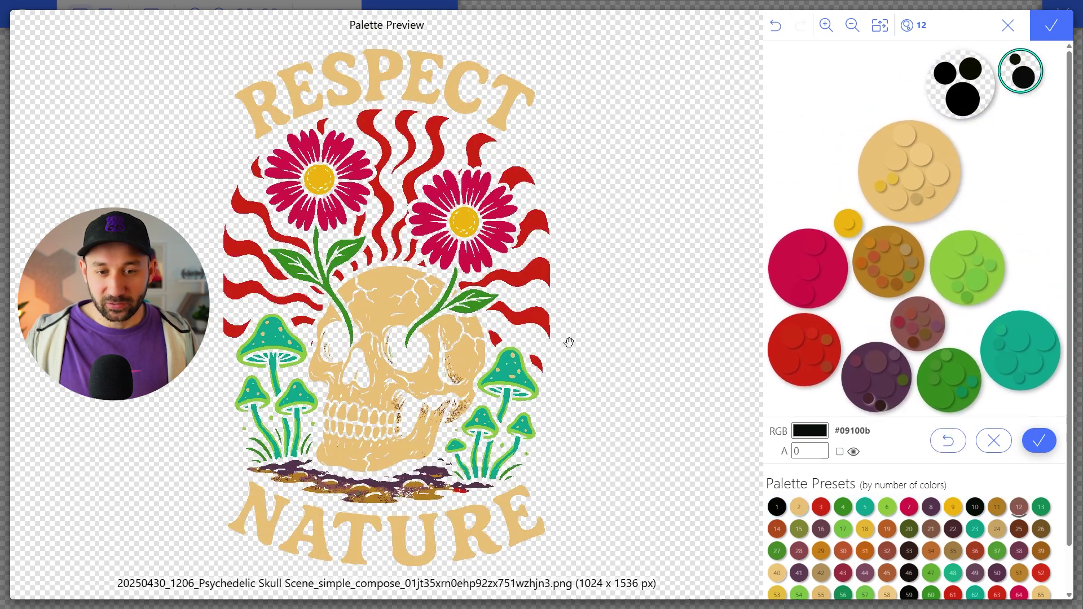
click(1051, 25)
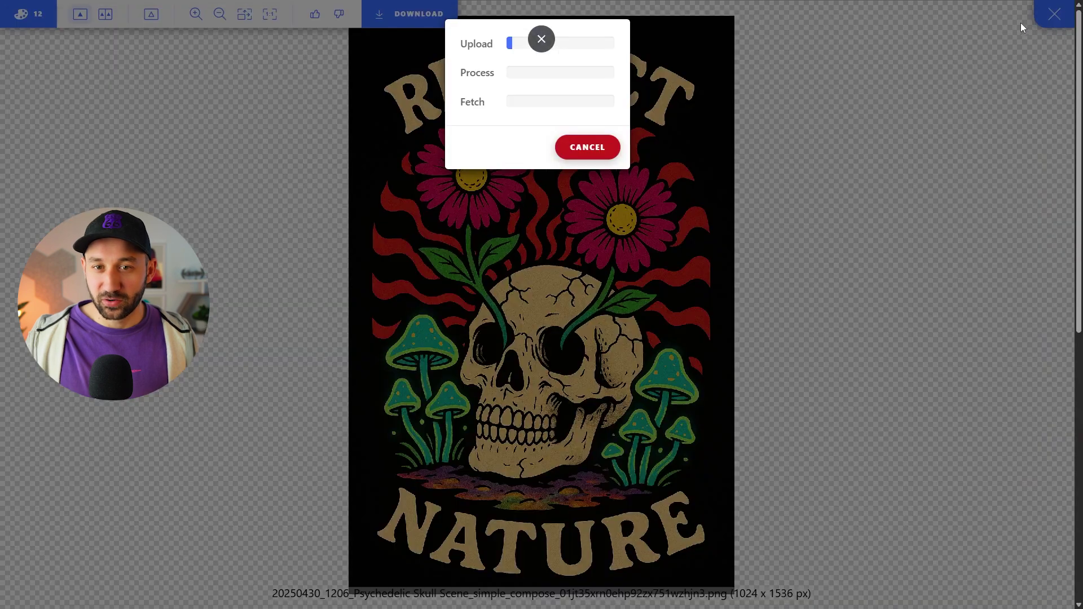